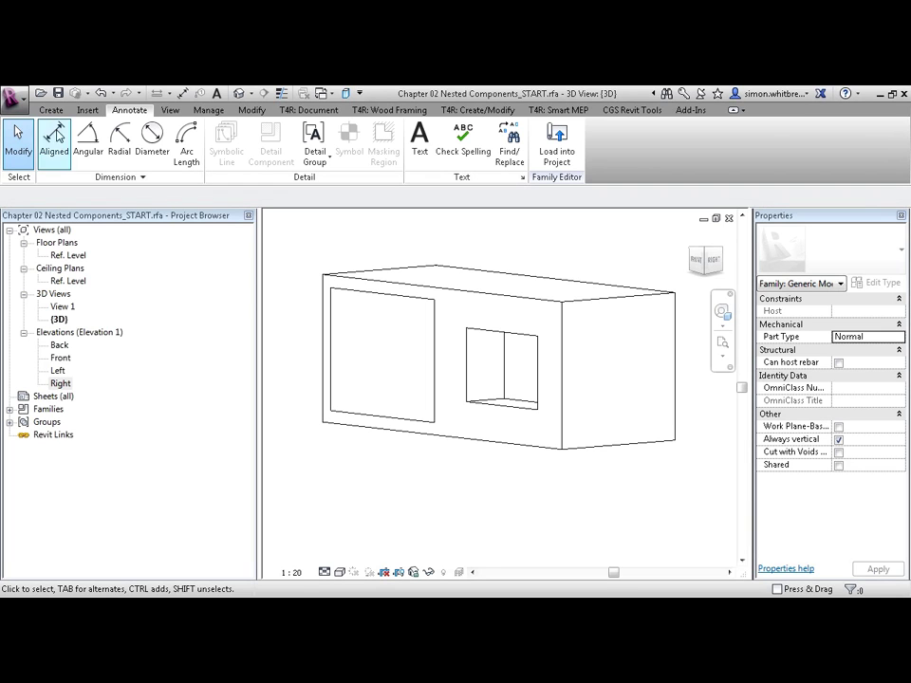
Switch the ribbon to the Create tab to show the family modelling tools.
{"action": "left_click", "coordinate": [51, 111]}
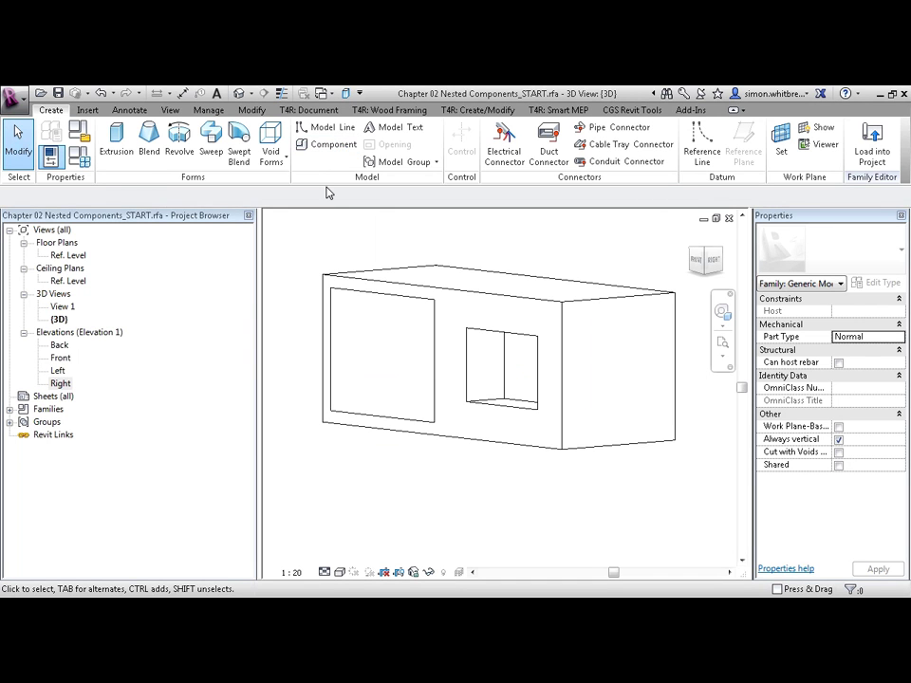
Load Chapter 02 Controller.rfa from Revit Families > Chapters > Chapter02 through the Component tool.
{"action": "left_click", "coordinate": [327, 146]}
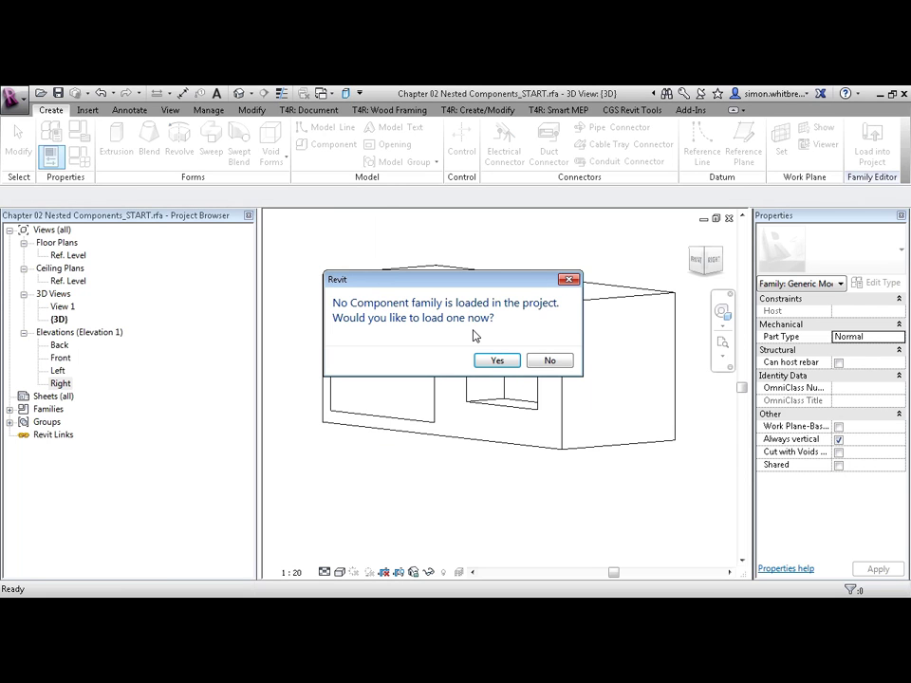
{"action": "left_click", "coordinate": [494, 362]}
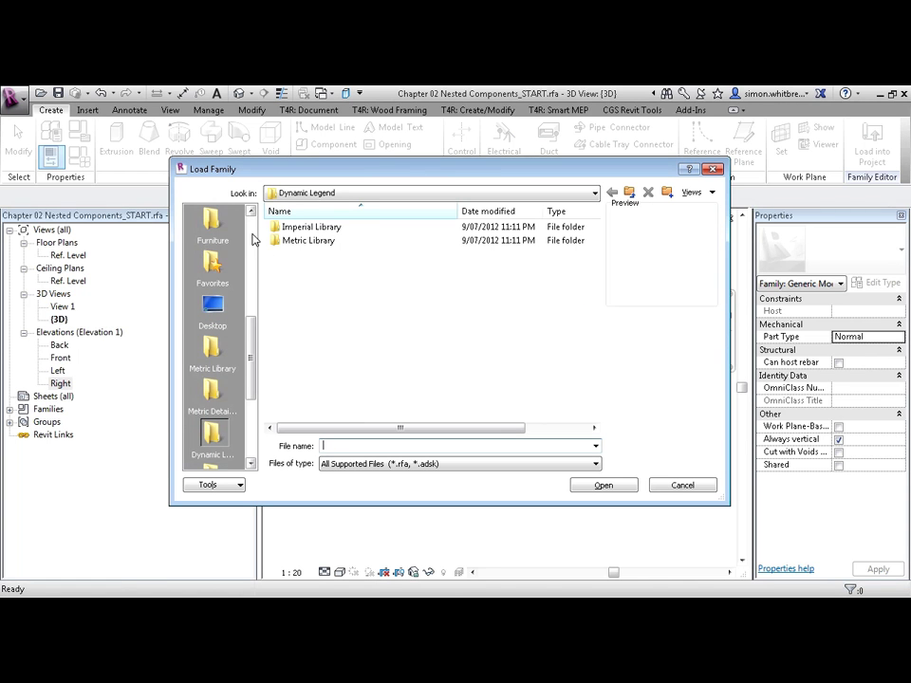
{"action": "scroll", "coordinate": [251, 240], "scroll_direction": "up", "scroll_amount": 5}
{"action": "left_click", "coordinate": [210, 226]}
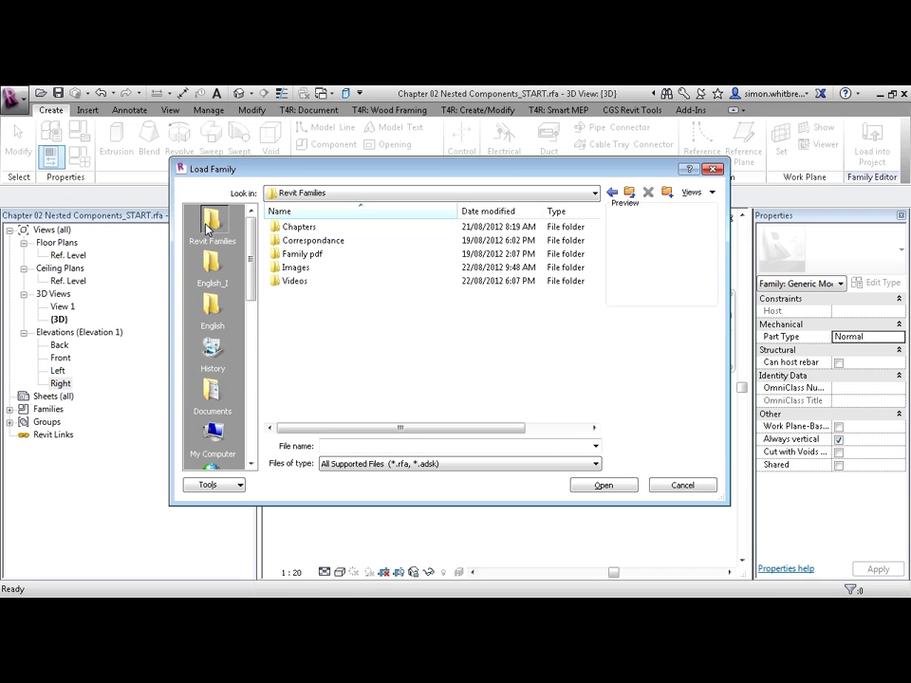
{"action": "double_click", "coordinate": [284, 227]}
{"action": "key", "text": "Down"}
{"action": "key", "text": "Return"}
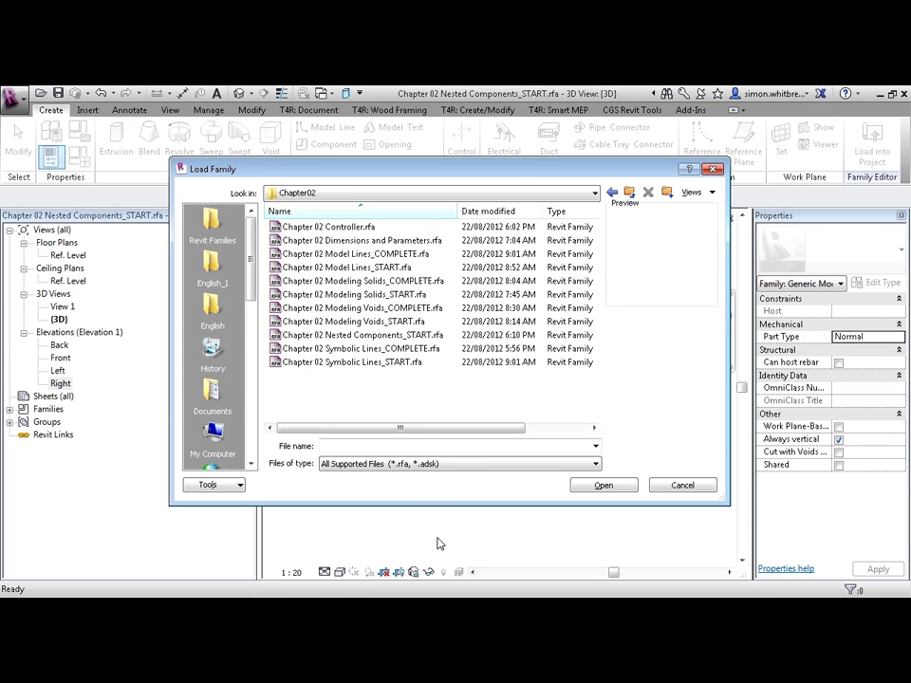
{"action": "left_click", "coordinate": [360, 228]}
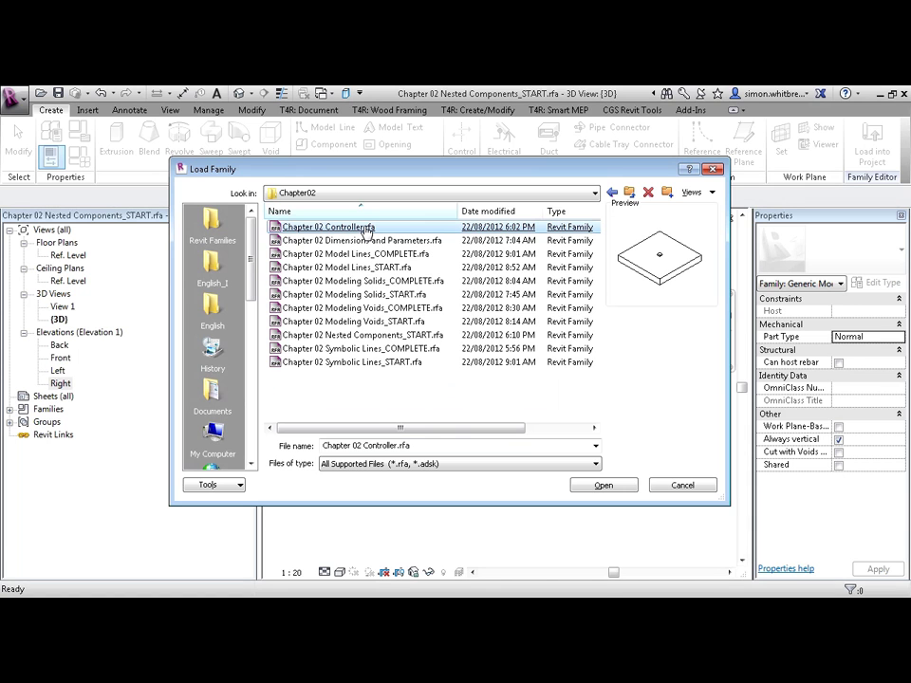
{"action": "double_click", "coordinate": [366, 228]}
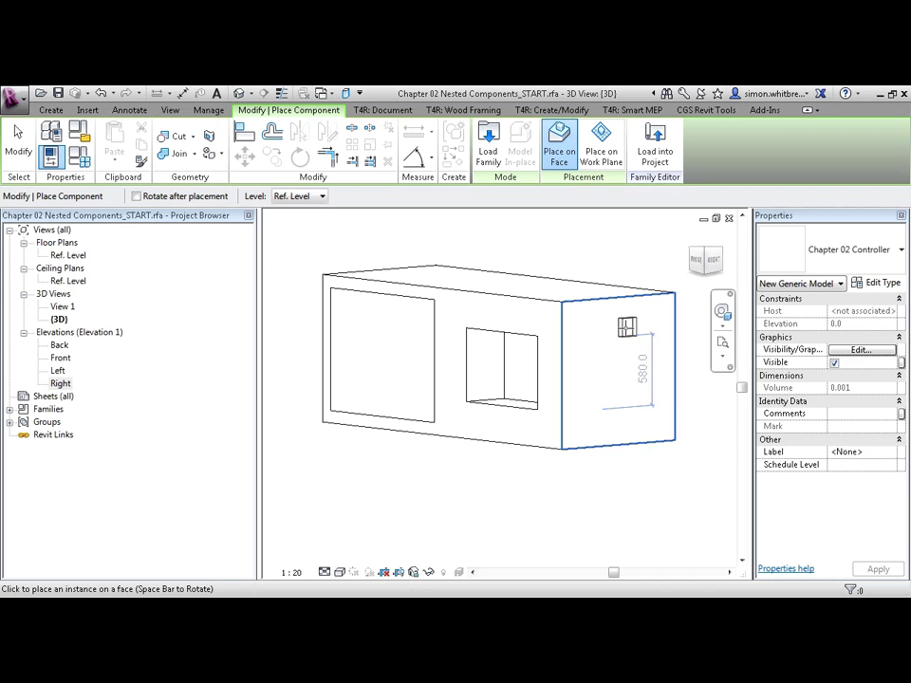
Place a Chapter 02 Controller instance on the box's right end face and end placement.
{"action": "left_click", "coordinate": [642, 323]}
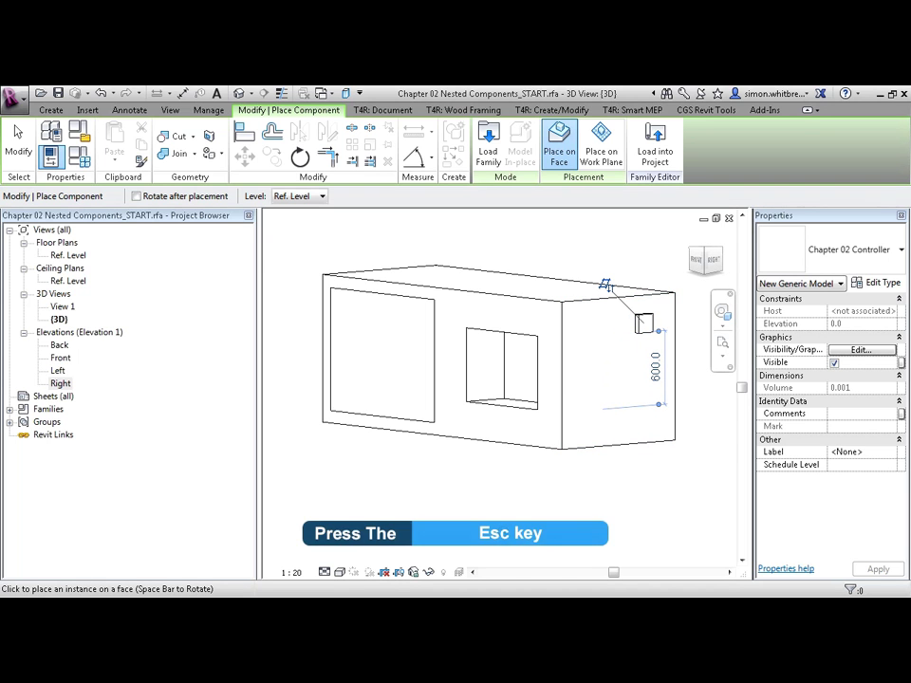
{"action": "key", "text": "Escape"}
{"action": "key", "text": "Escape"}
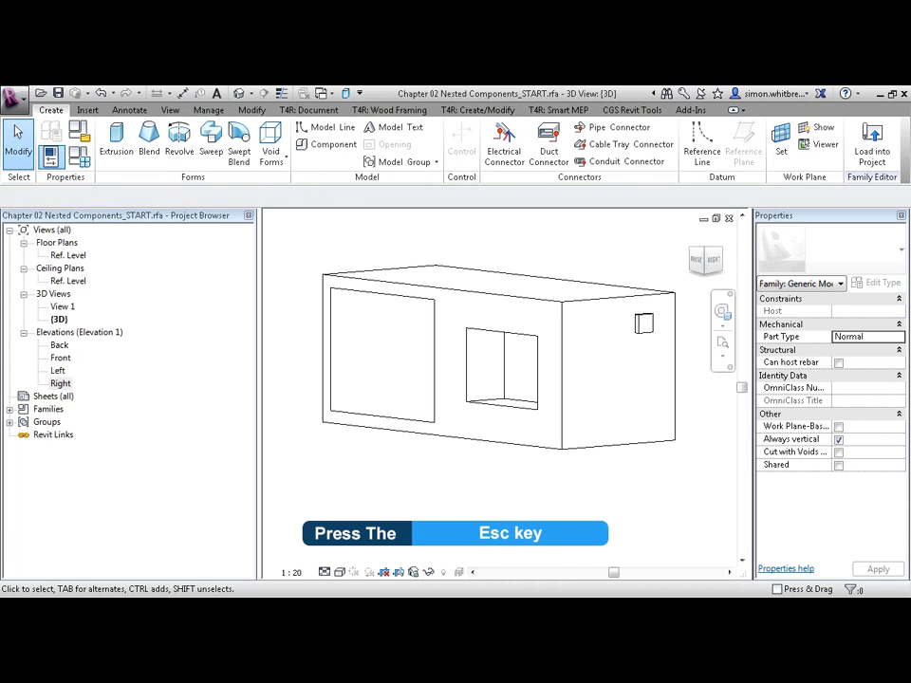
In the Right elevation, select the Controller Vertical Offset plane, the controller, the other plane and the box.
{"action": "double_click", "coordinate": [59, 384]}
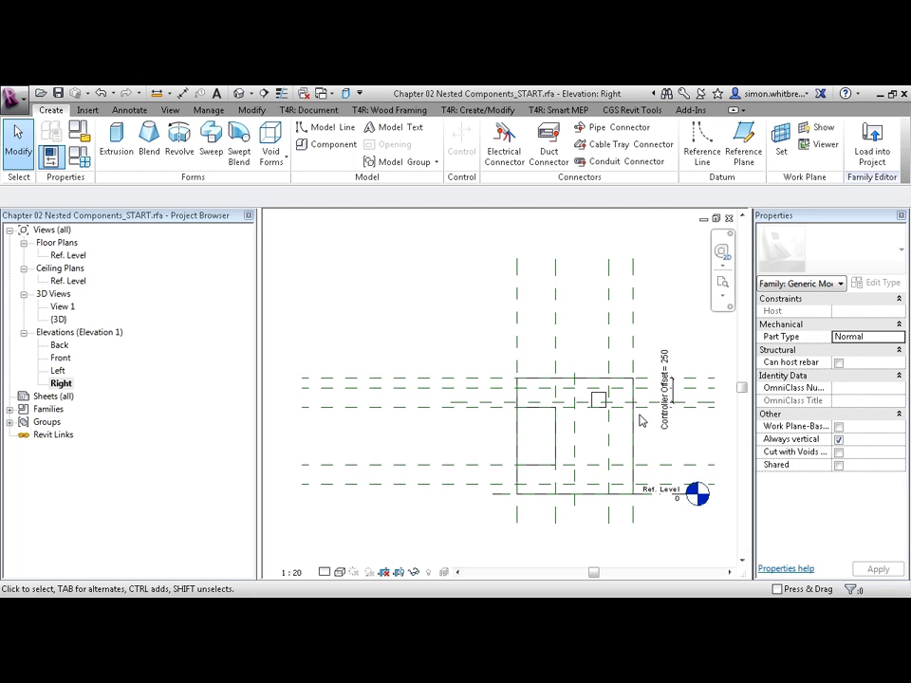
{"action": "scroll", "coordinate": [640, 421], "scroll_direction": "up", "scroll_amount": 3}
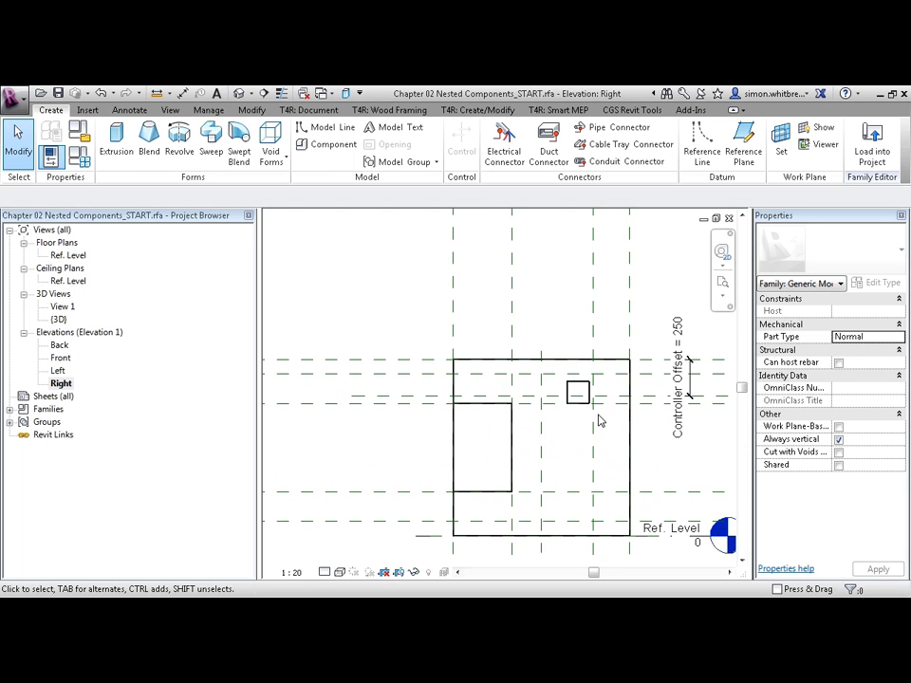
{"action": "scroll", "coordinate": [600, 421], "scroll_direction": "down", "scroll_amount": 3}
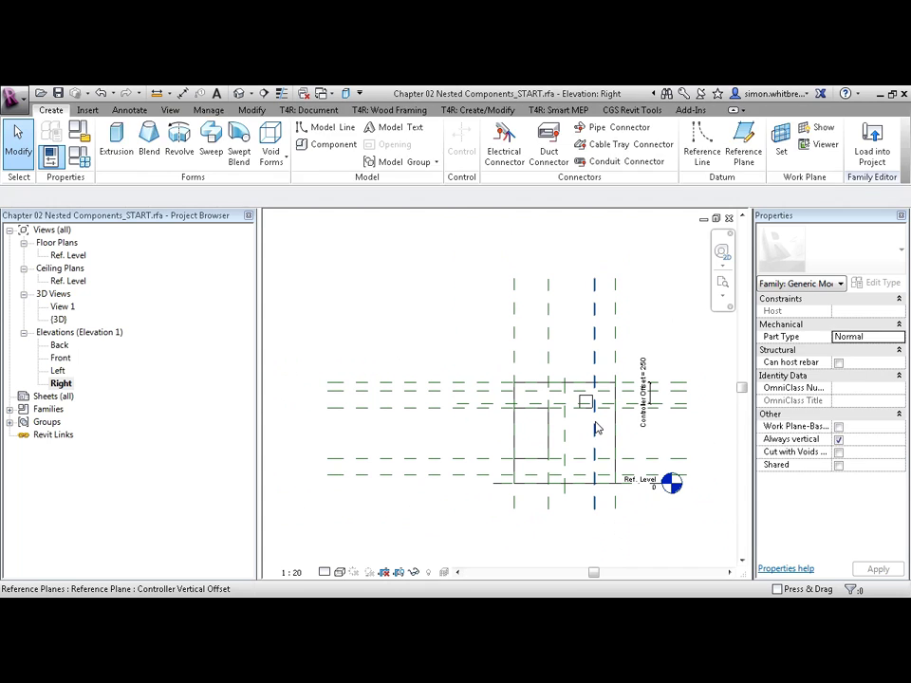
{"action": "left_click", "coordinate": [596, 419]}
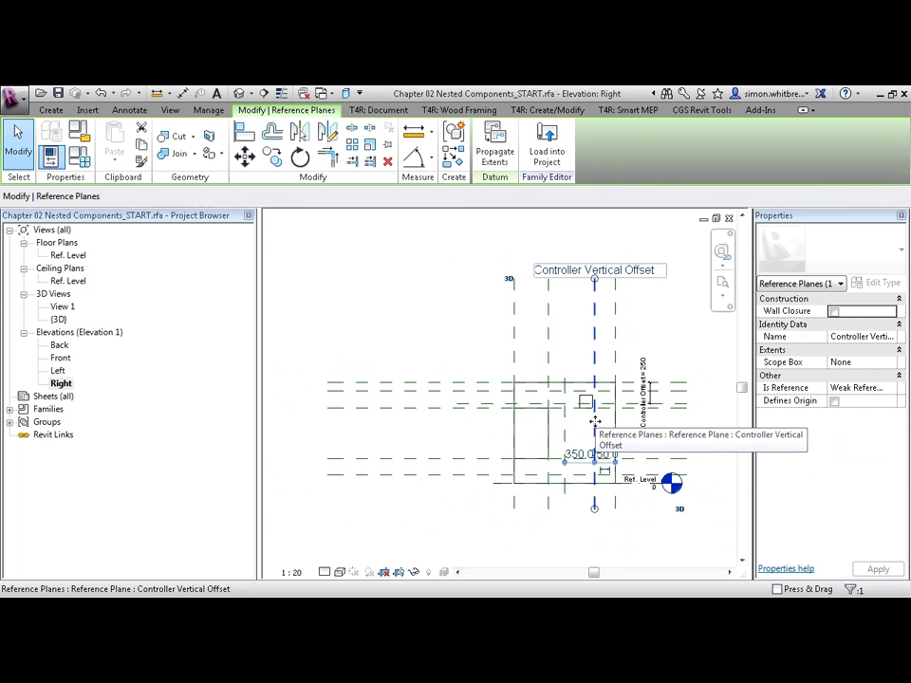
{"action": "key", "text": "ctrl"}
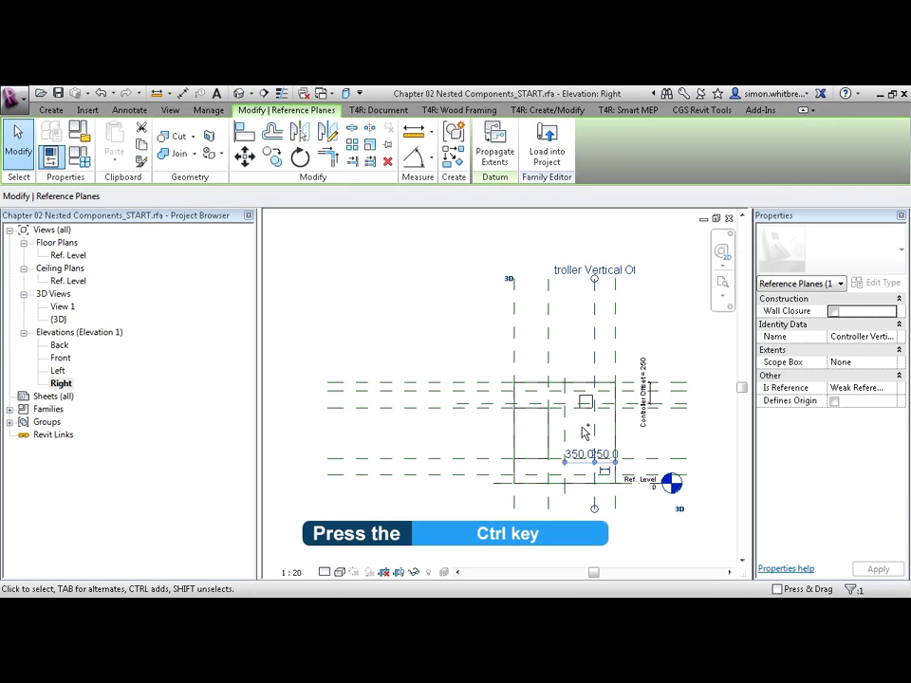
{"action": "left_click", "coordinate": [585, 403], "text": "ctrl"}
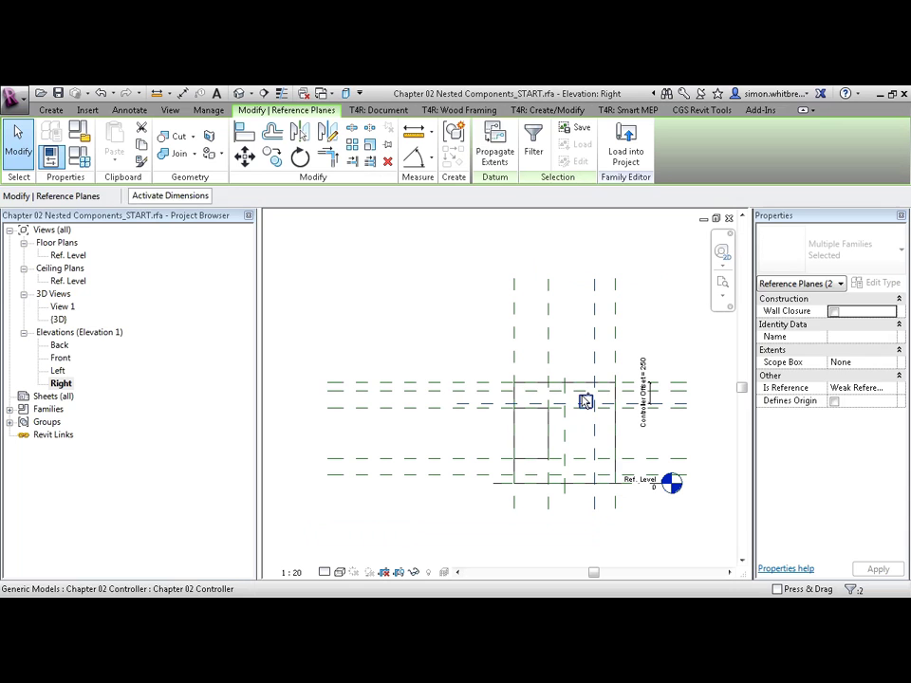
{"action": "left_click", "coordinate": [585, 402], "text": "ctrl"}
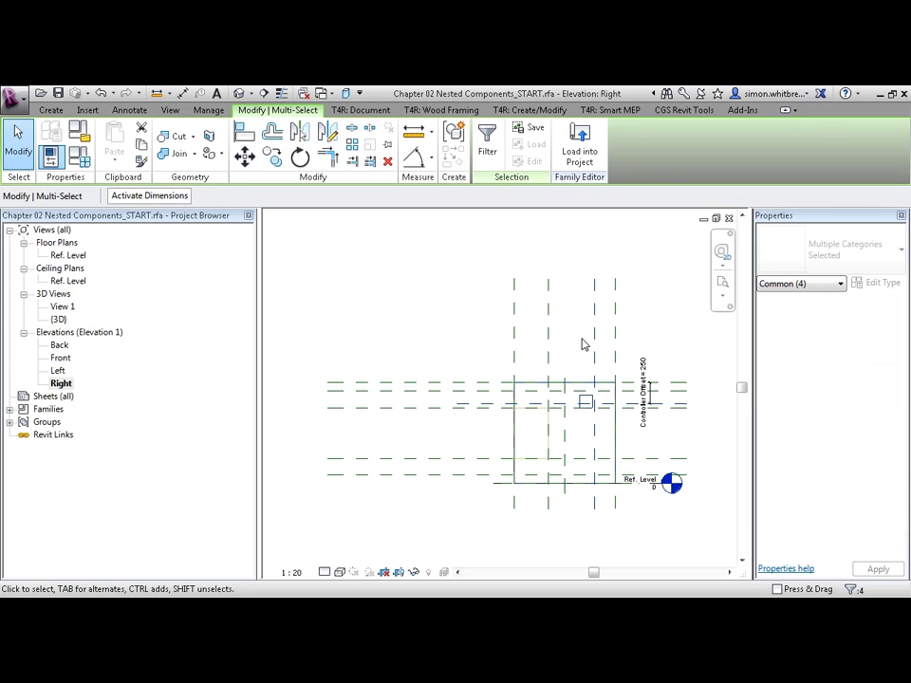
Isolate the selection in the Right elevation, hide the box, and centre the controller in view.
{"action": "left_click", "coordinate": [414, 572]}
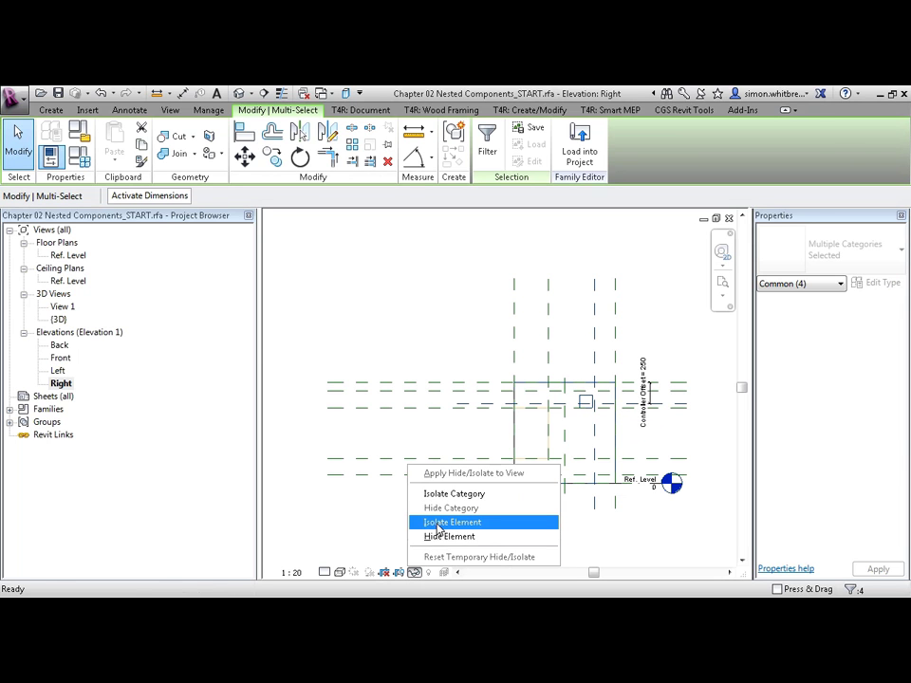
{"action": "left_click", "coordinate": [438, 523]}
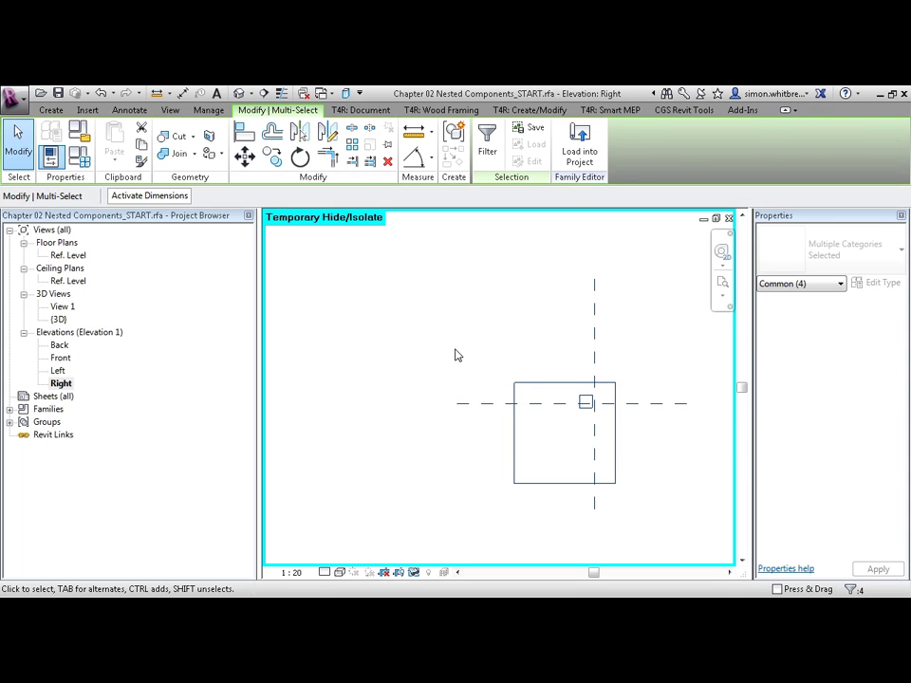
{"action": "key", "text": "Delete"}
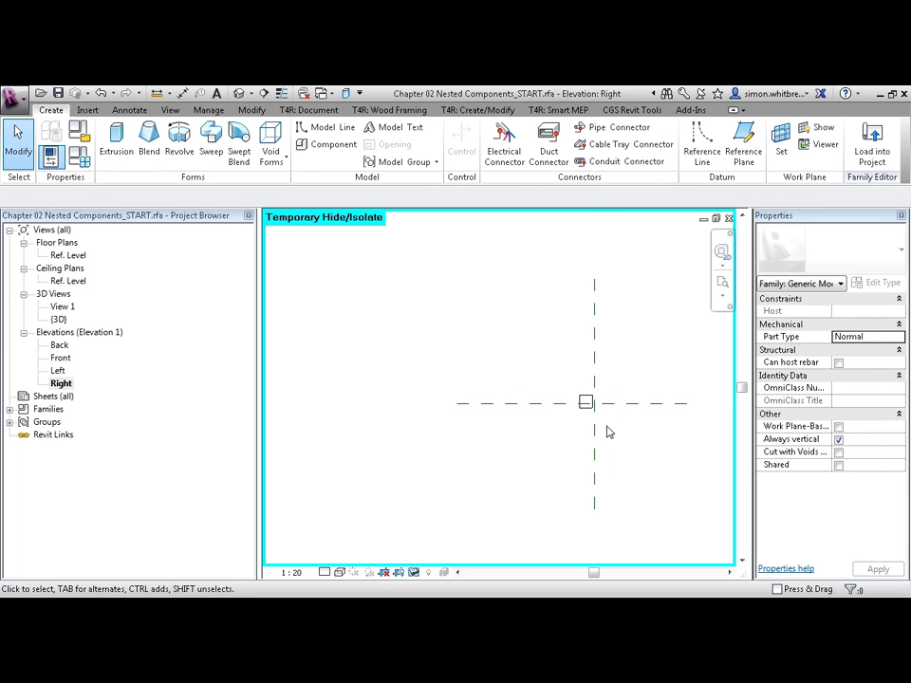
{"action": "scroll", "coordinate": [603, 420], "scroll_direction": "up", "scroll_amount": 4}
{"action": "middle_click_drag", "start_coordinate": [608, 424], "coordinate": [524, 403]}
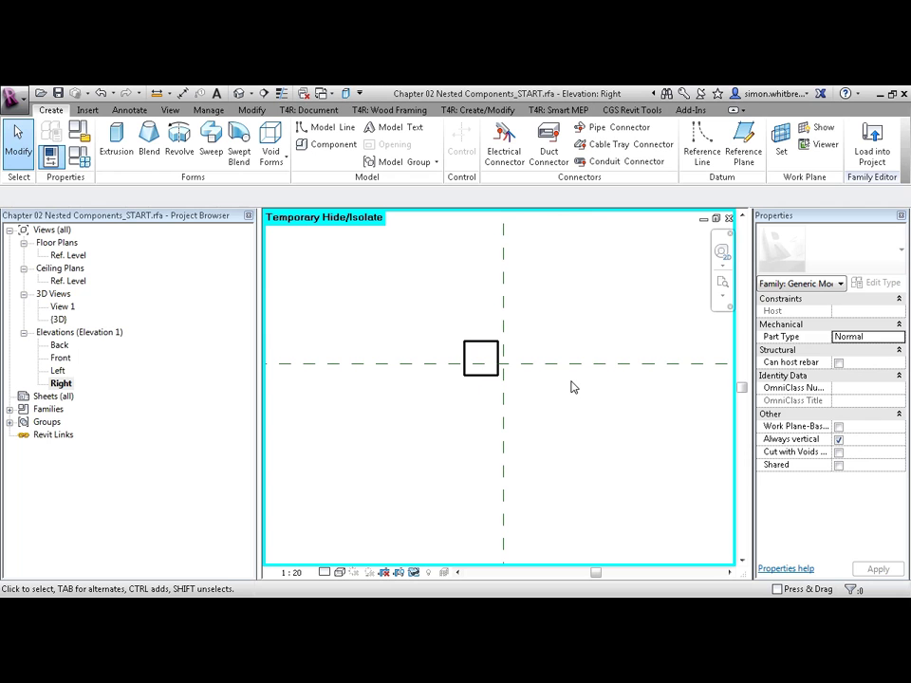
Align the controller box to the vertical and horizontal reference planes and lock both alignments.
{"action": "left_click", "coordinate": [251, 111]}
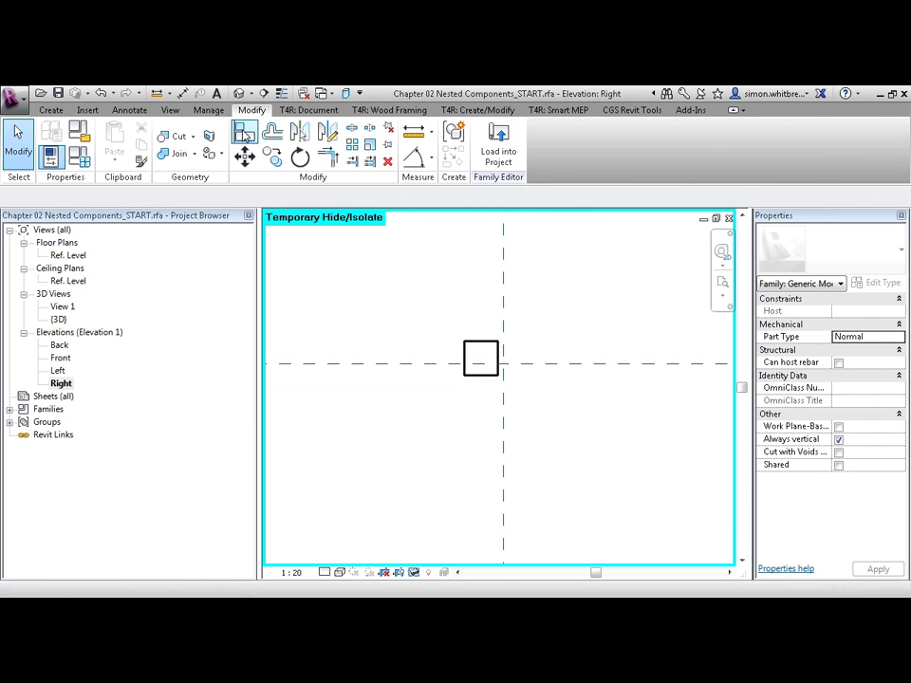
{"action": "left_click", "coordinate": [245, 135]}
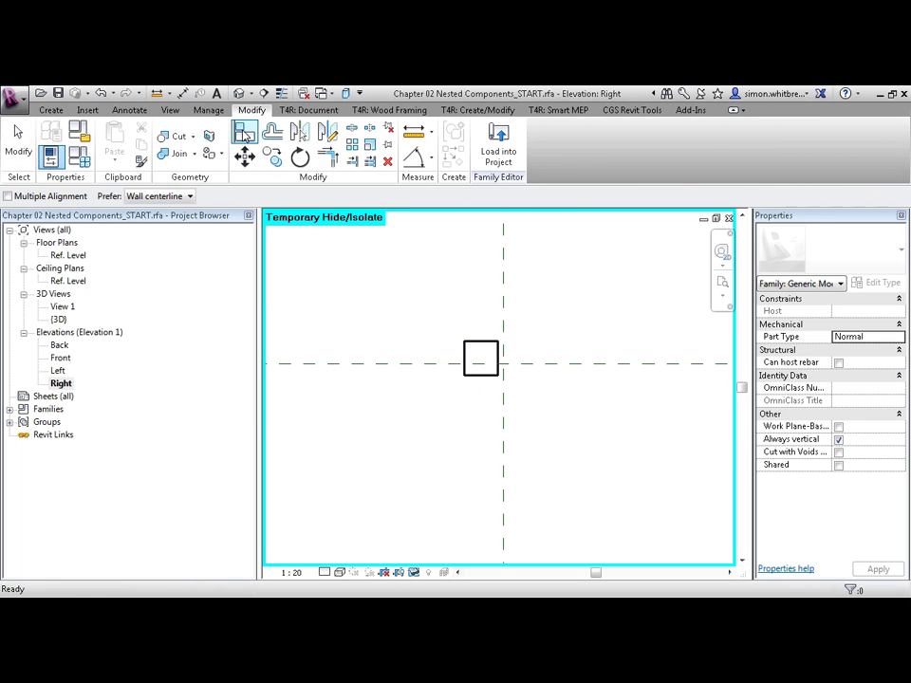
{"action": "left_click", "coordinate": [504, 304]}
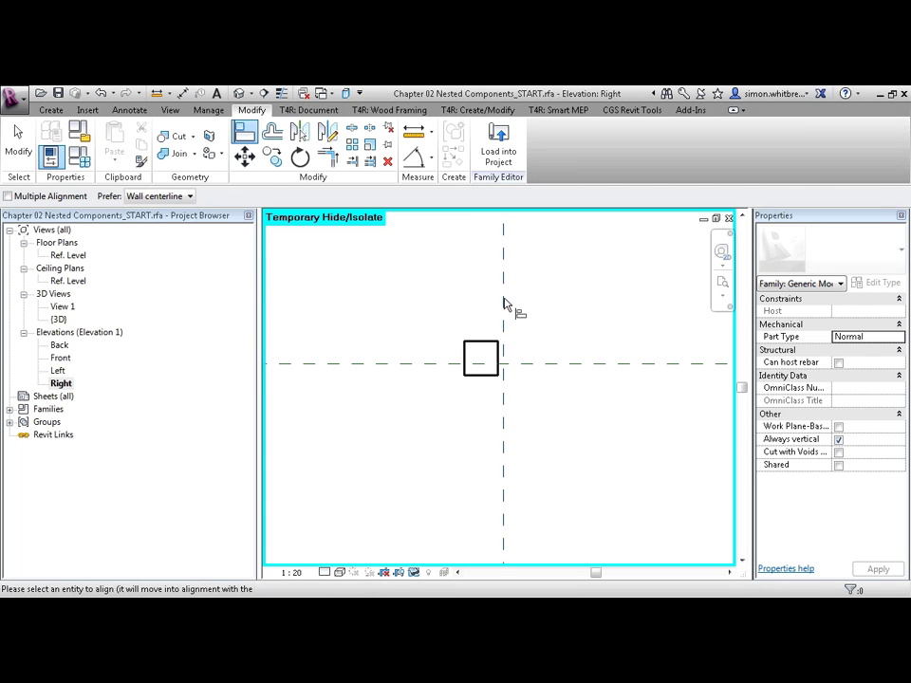
{"action": "left_click", "coordinate": [482, 357]}
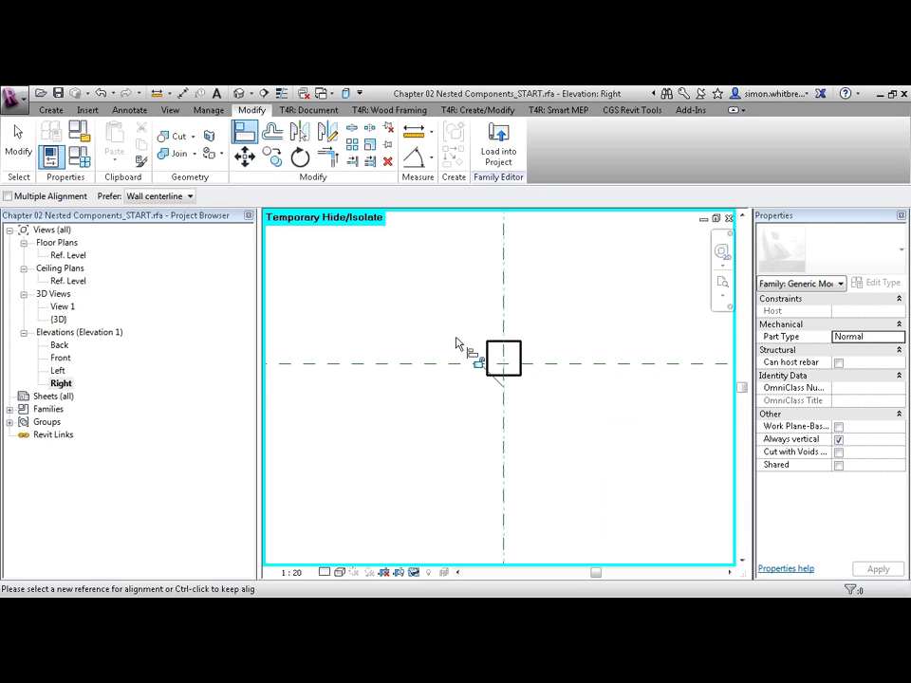
{"action": "left_click", "coordinate": [480, 364]}
{"action": "left_click", "coordinate": [350, 370]}
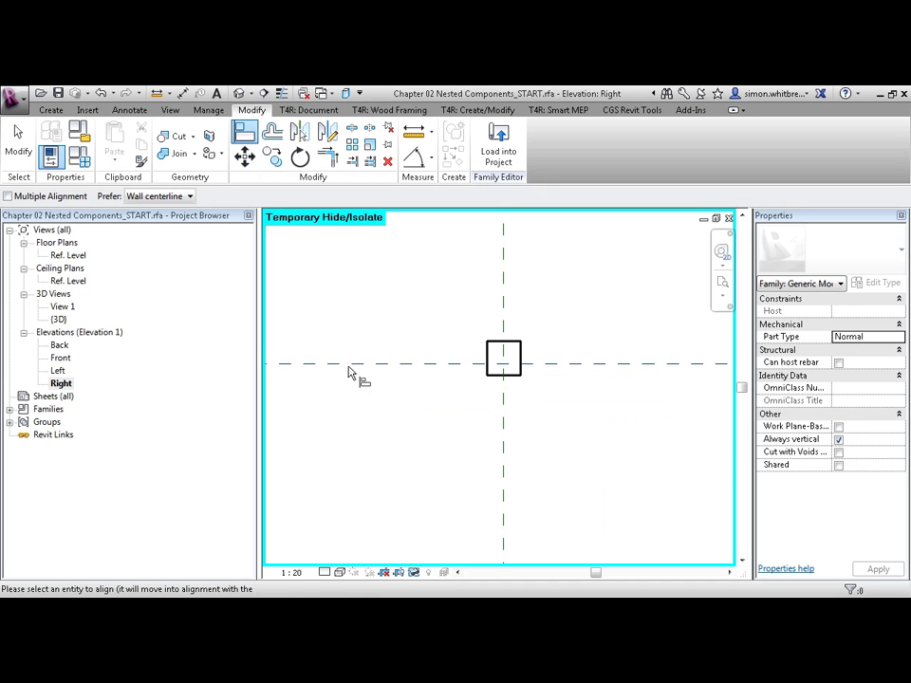
{"action": "left_click", "coordinate": [494, 362]}
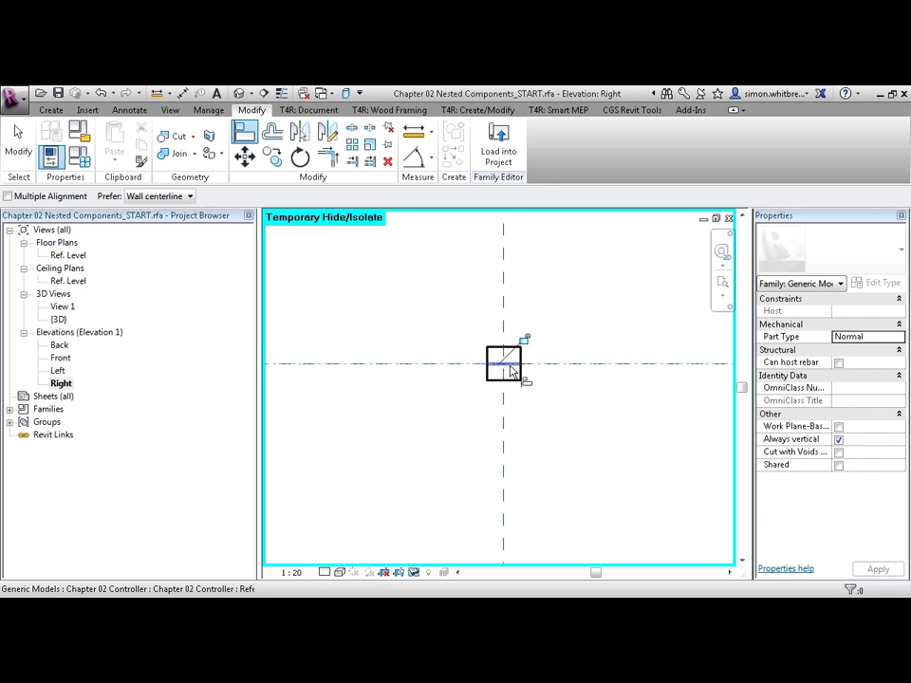
{"action": "left_click", "coordinate": [525, 341]}
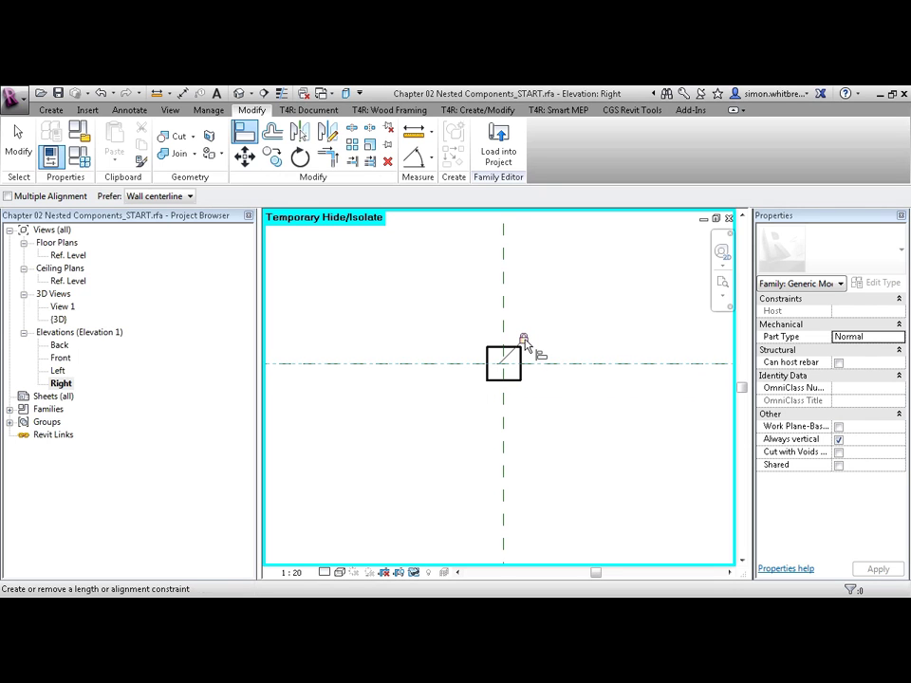
Reset Temporary Hide/Isolate so all elements show again.
{"action": "scroll", "coordinate": [575, 357], "scroll_direction": "down", "scroll_amount": 2}
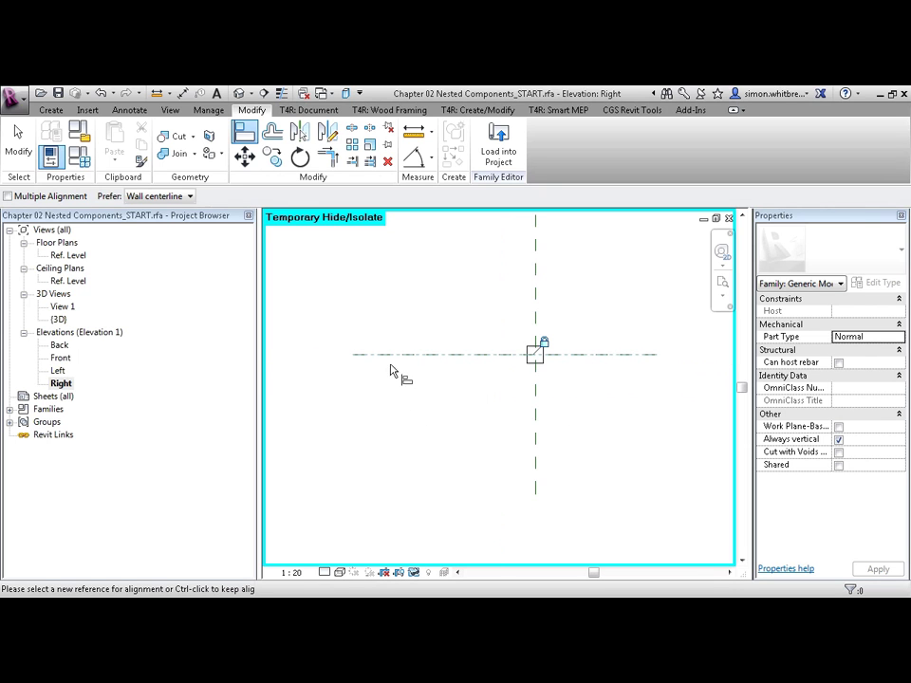
{"action": "left_click", "coordinate": [413, 572]}
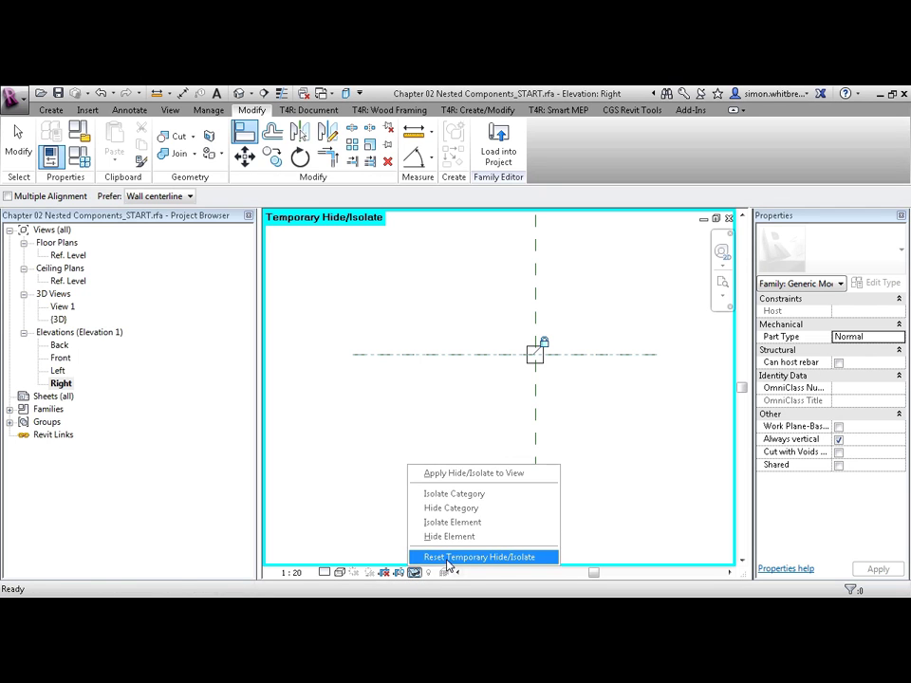
{"action": "left_click", "coordinate": [449, 564]}
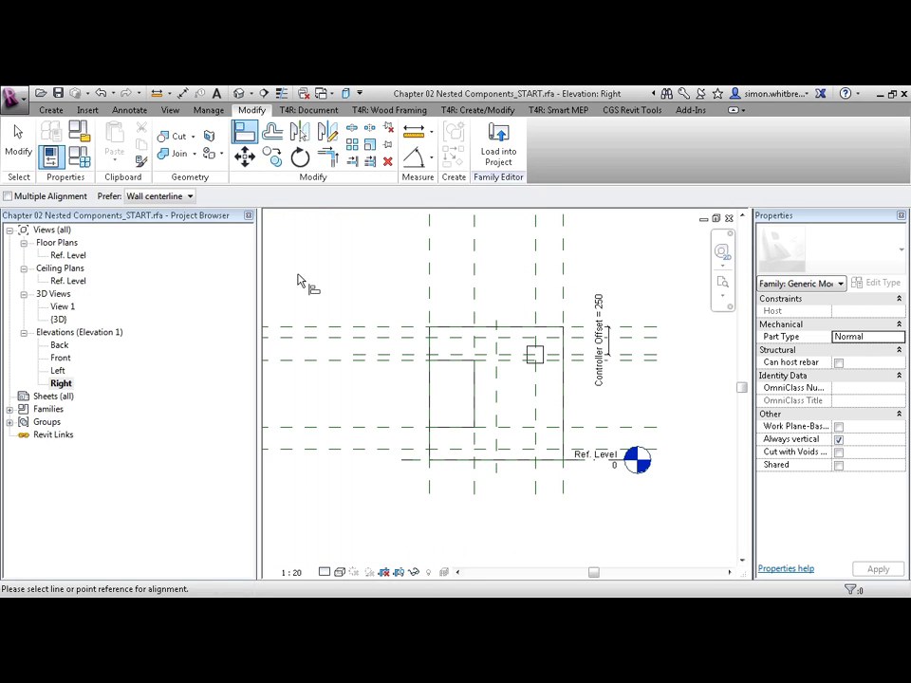
In the default 3D view, change Controller Offset to 100 in Family Types and apply it.
{"action": "left_click", "coordinate": [239, 94]}
{"action": "key", "text": "a"}
{"action": "key", "text": "l"}
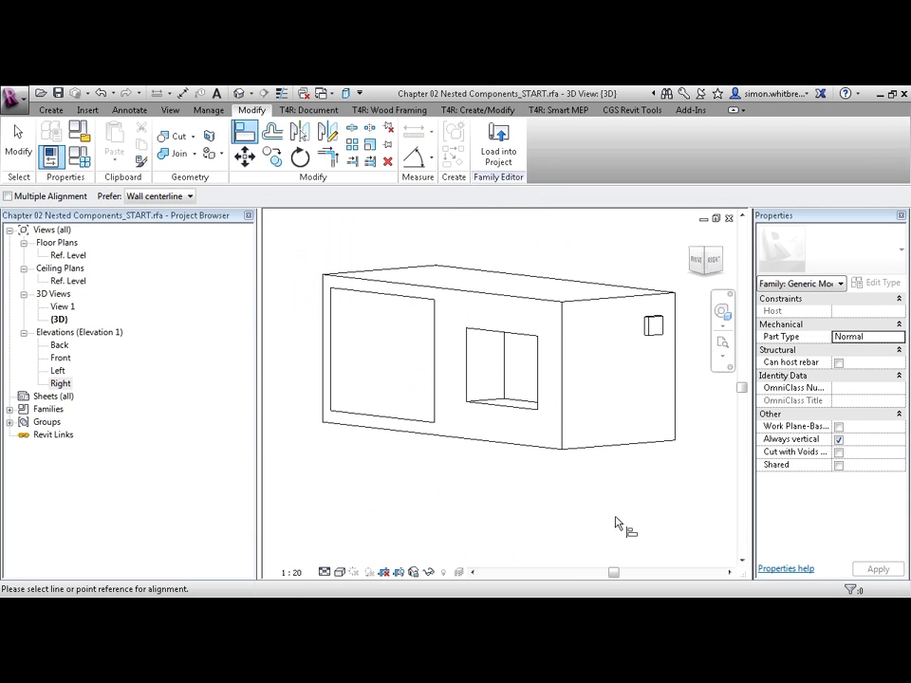
{"action": "left_click", "coordinate": [85, 163]}
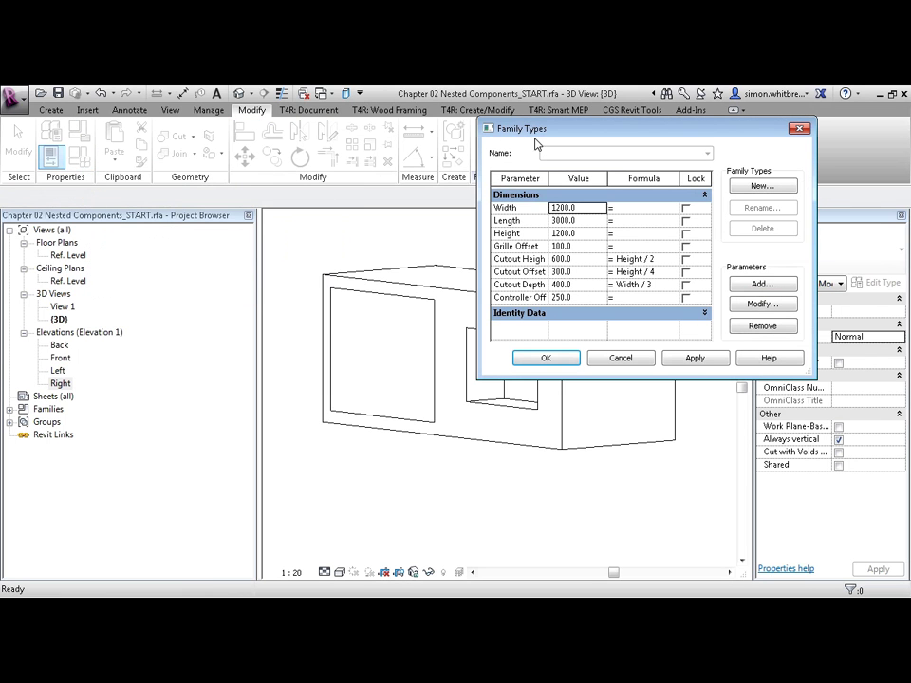
{"action": "left_click_drag", "start_coordinate": [537, 133], "coordinate": [74, 142]}
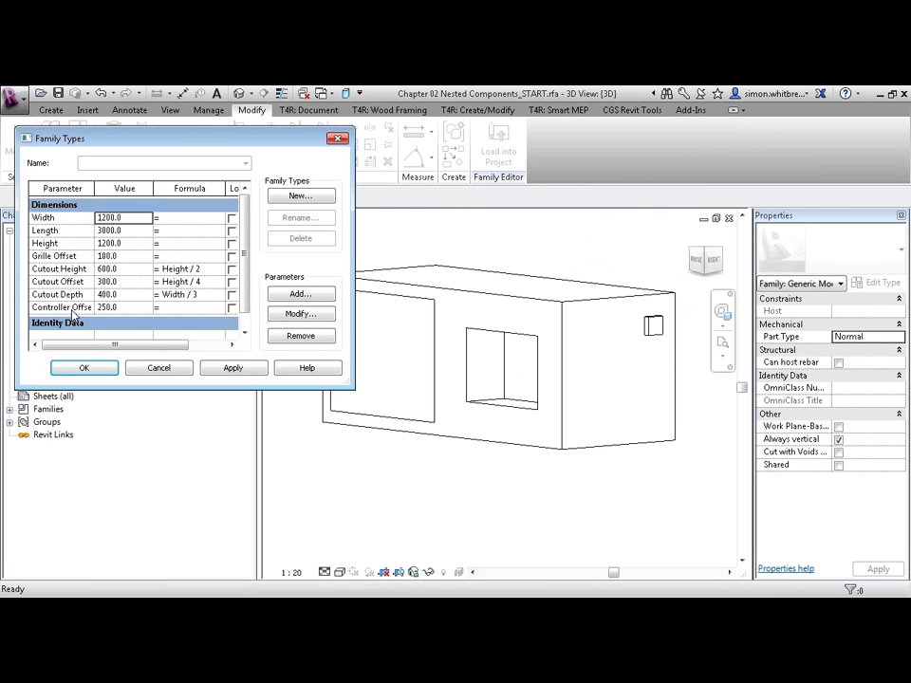
{"action": "left_click", "coordinate": [132, 306]}
{"action": "type", "text": "100"}
{"action": "left_click", "coordinate": [227, 372]}
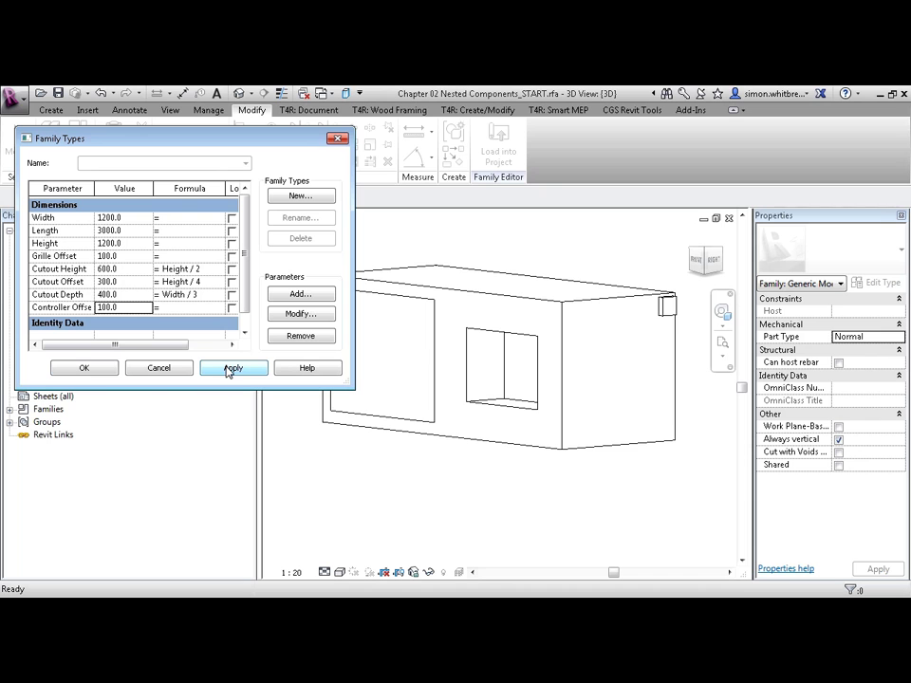
Close Family Types, then expand Families > Generic Models > Chapter 02 Controller and right-click its type.
{"action": "left_click", "coordinate": [79, 368]}
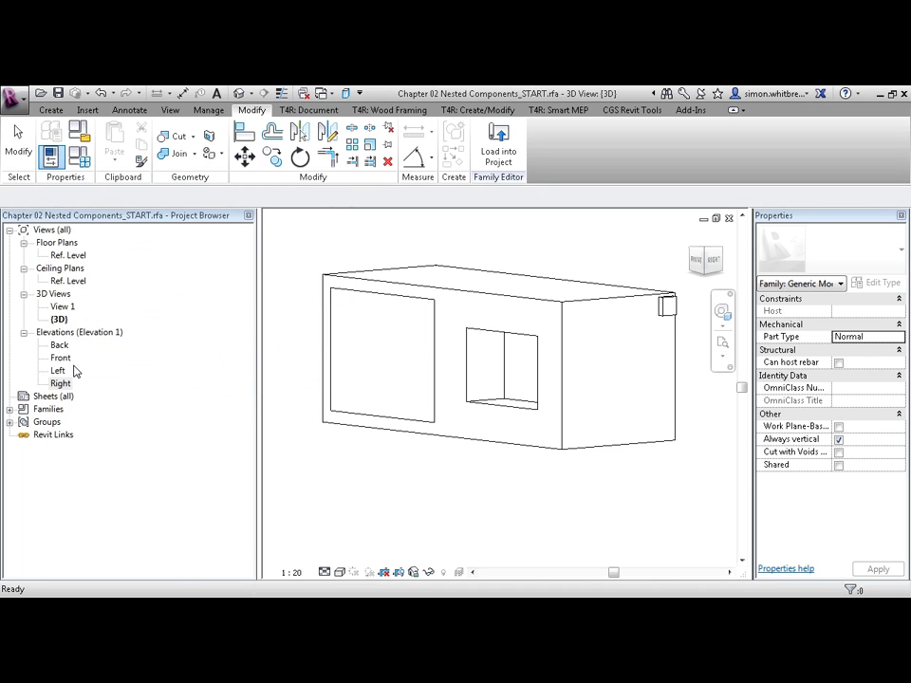
{"action": "key", "text": "a"}
{"action": "key", "text": "l"}
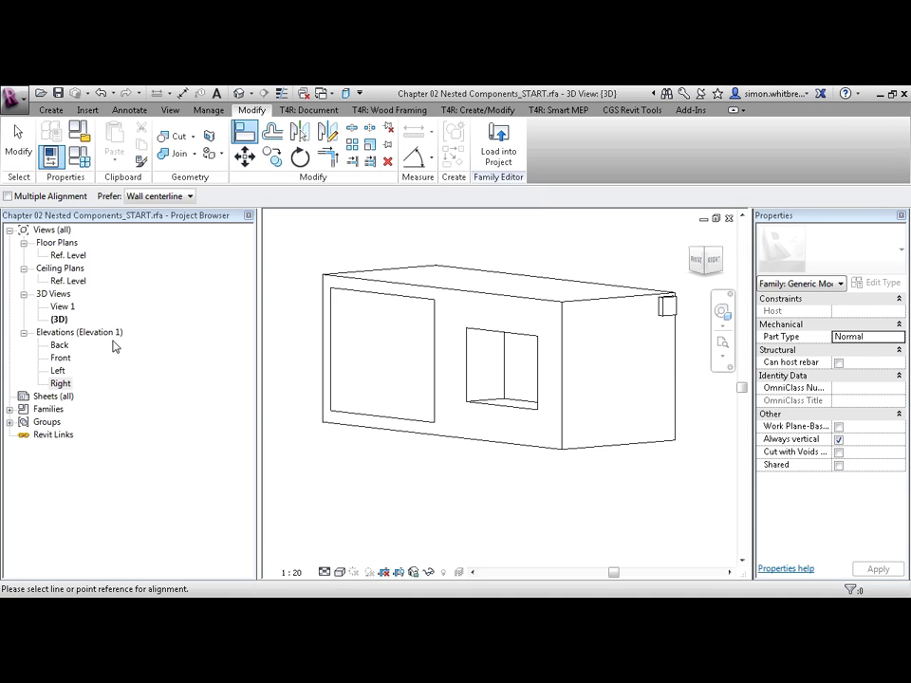
{"action": "left_click", "coordinate": [9, 409]}
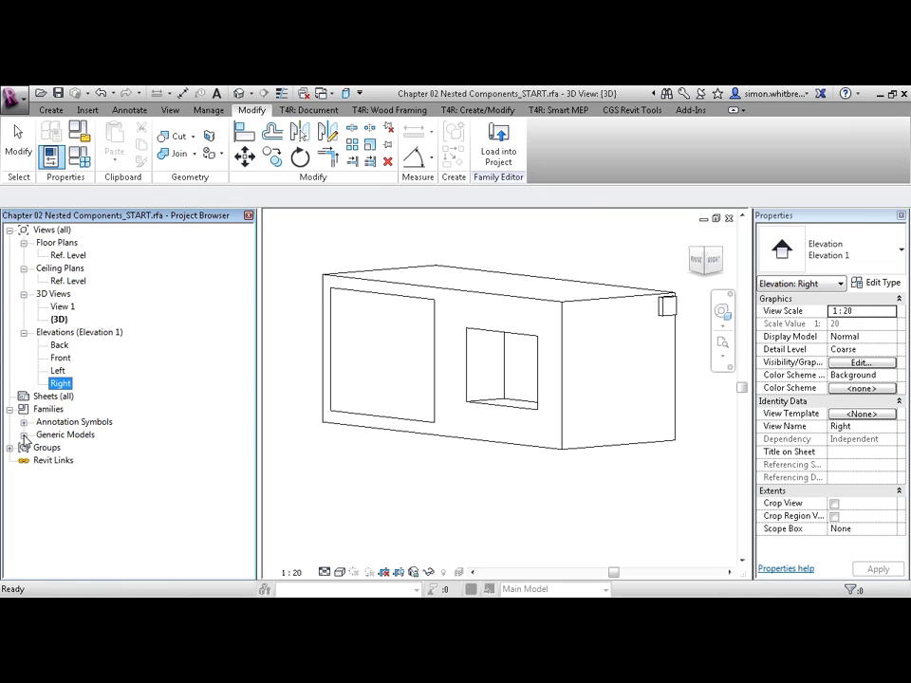
{"action": "left_click", "coordinate": [23, 435]}
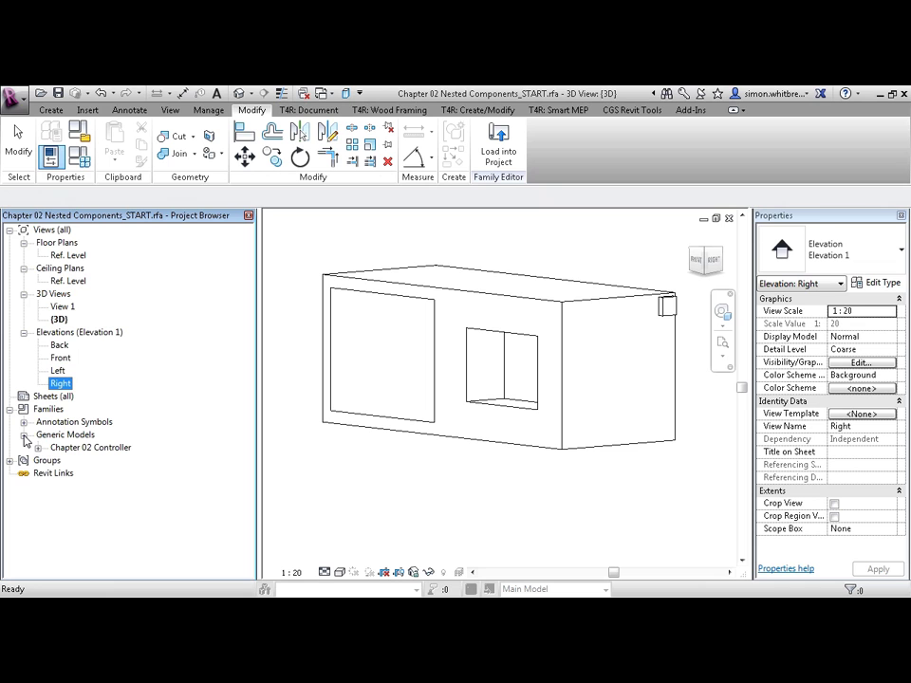
{"action": "left_click", "coordinate": [38, 448]}
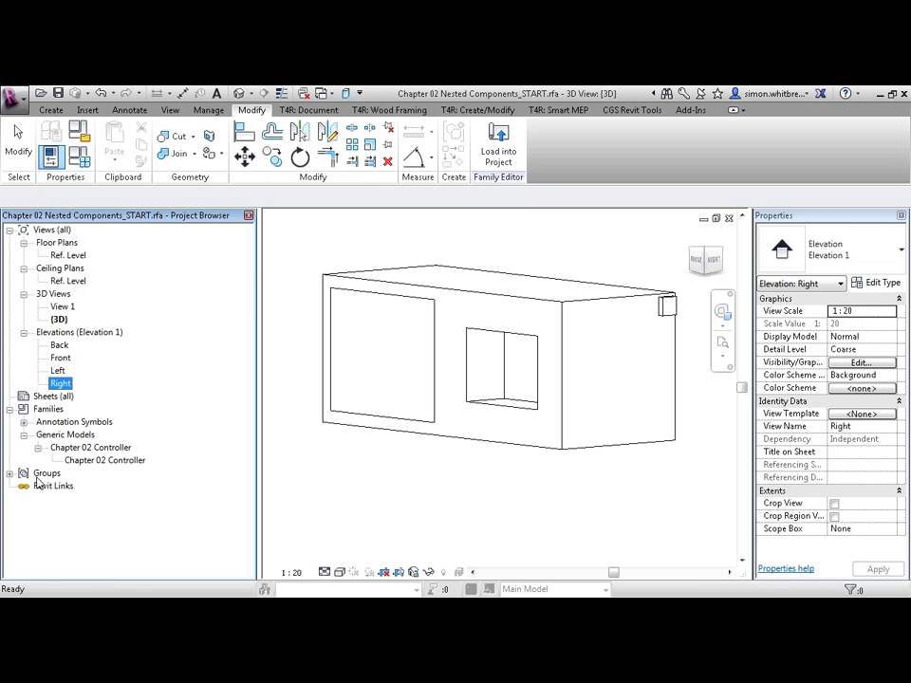
{"action": "right_click", "coordinate": [100, 462]}
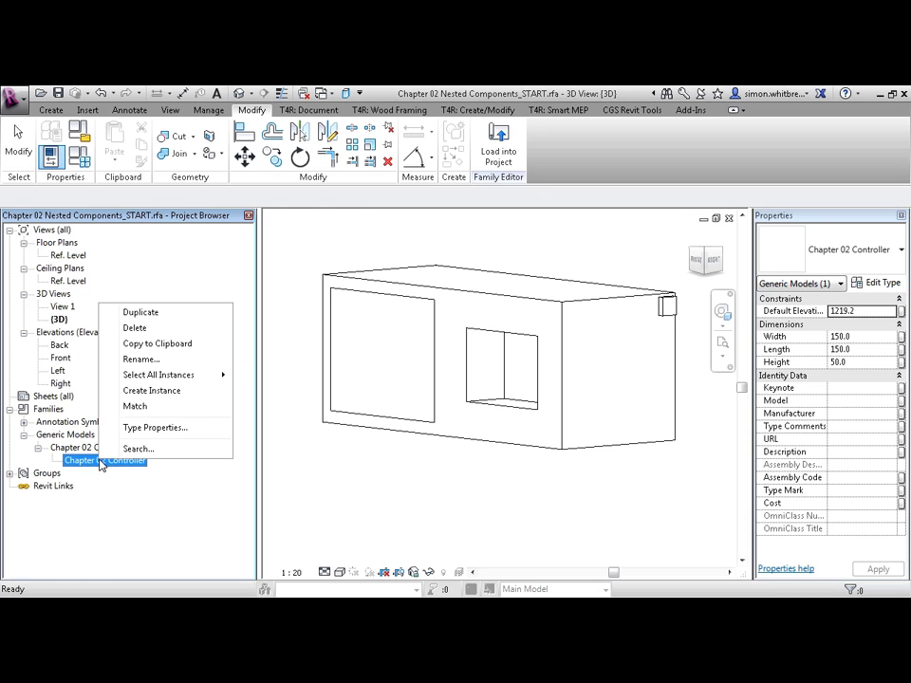
Open the controller's Type Properties and apply a test Width of 200.
{"action": "left_click", "coordinate": [155, 428]}
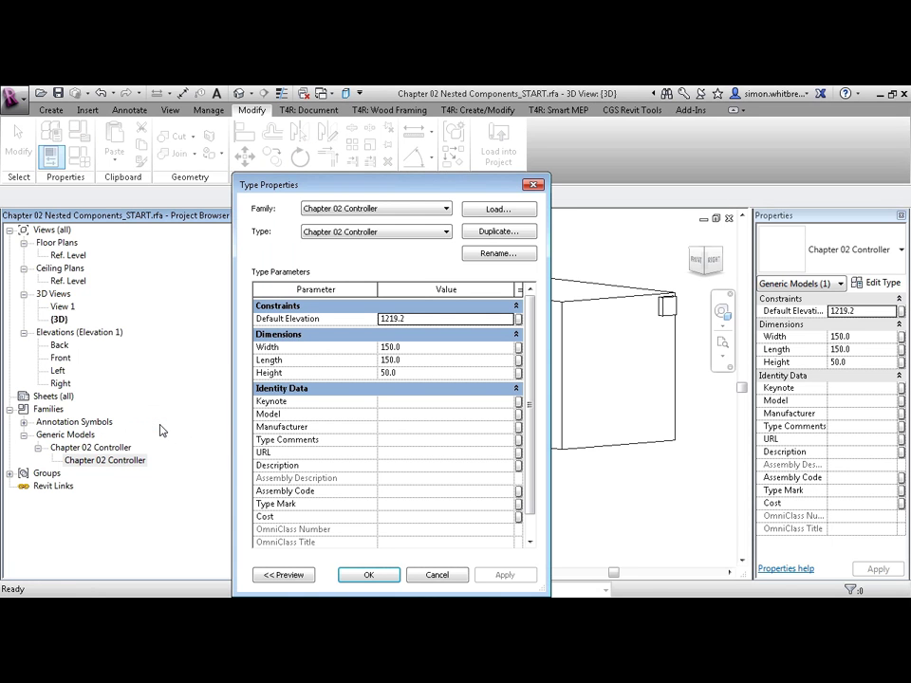
{"action": "left_click", "coordinate": [411, 373]}
{"action": "left_click", "coordinate": [411, 347]}
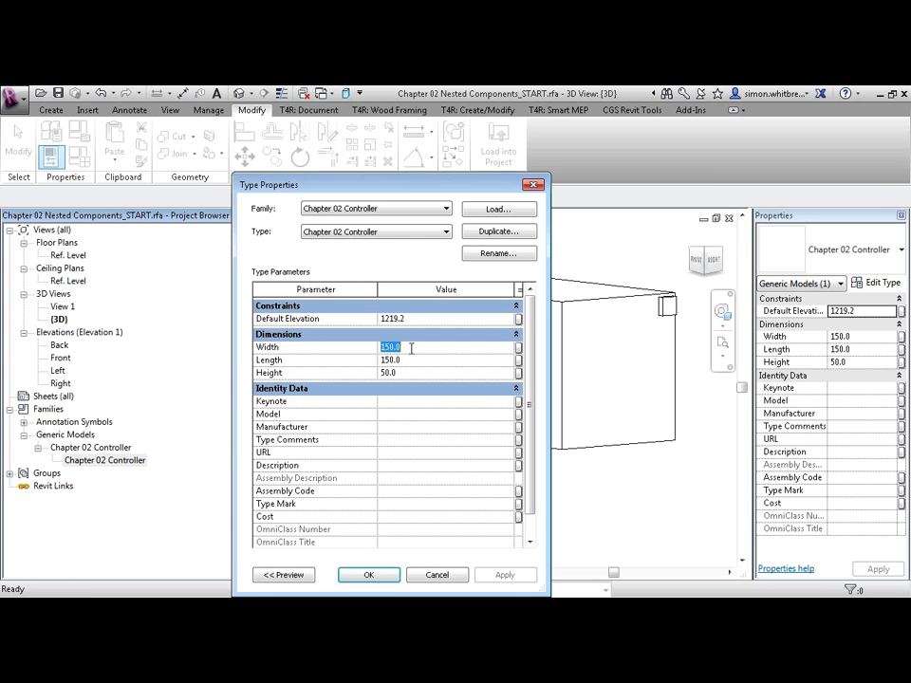
{"action": "type", "text": "200"}
{"action": "left_click", "coordinate": [491, 576]}
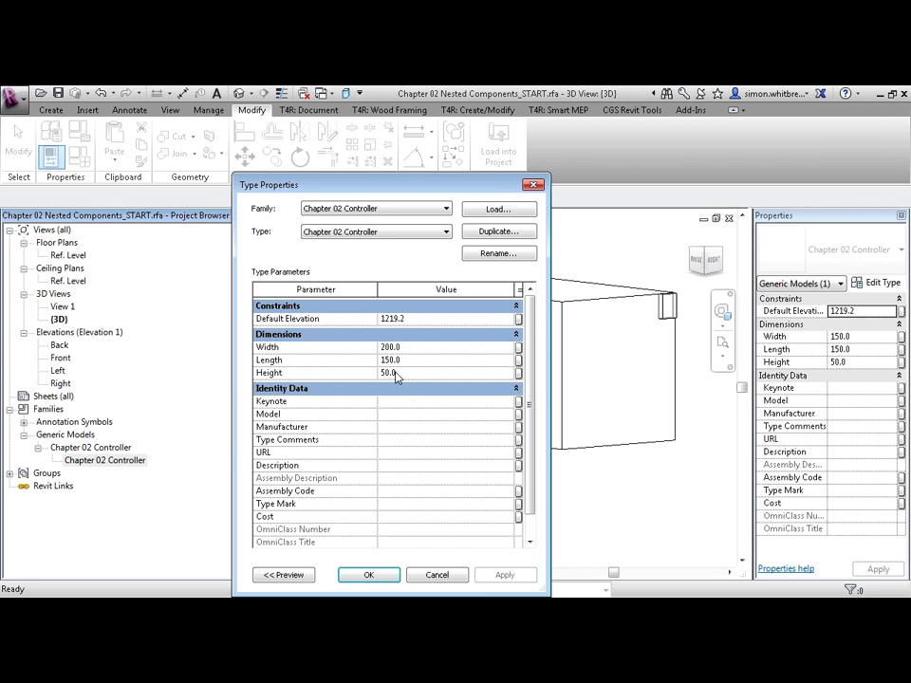
Restore the Width to 150 and open its Associate Family Parameter dialog.
{"action": "left_click", "coordinate": [413, 347]}
{"action": "type", "text": "150"}
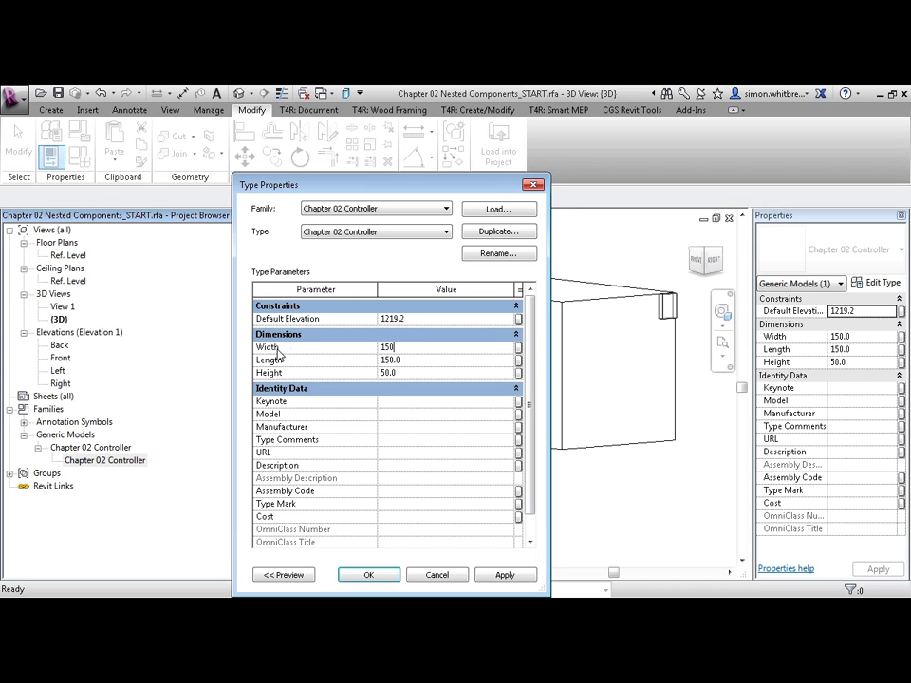
{"action": "left_click", "coordinate": [518, 348]}
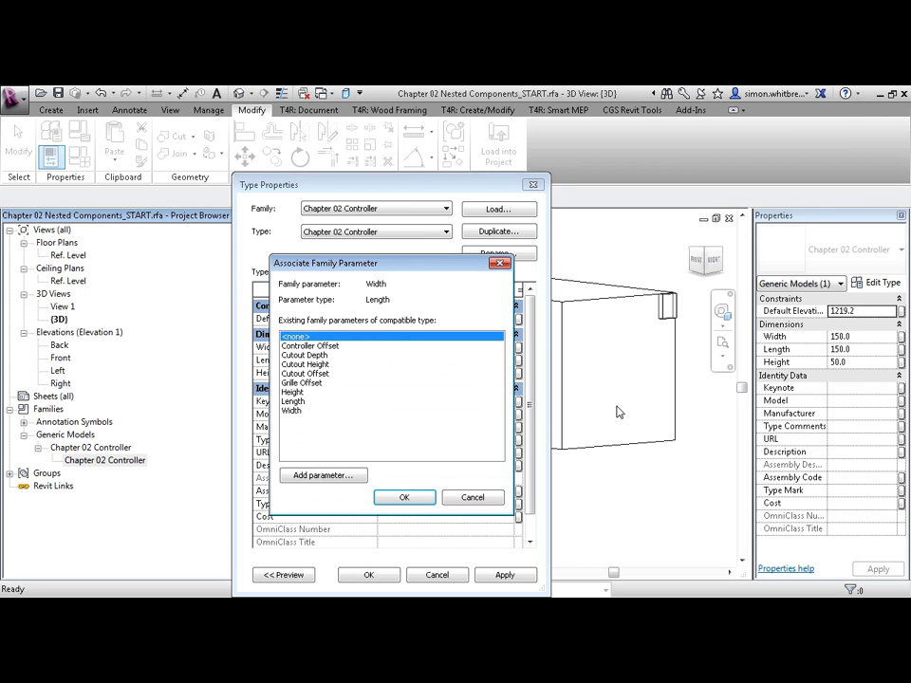
Create a host parameter named Controller Width and associate the controller's Width with it.
{"action": "left_click", "coordinate": [304, 476]}
{"action": "type", "text": "Con"}
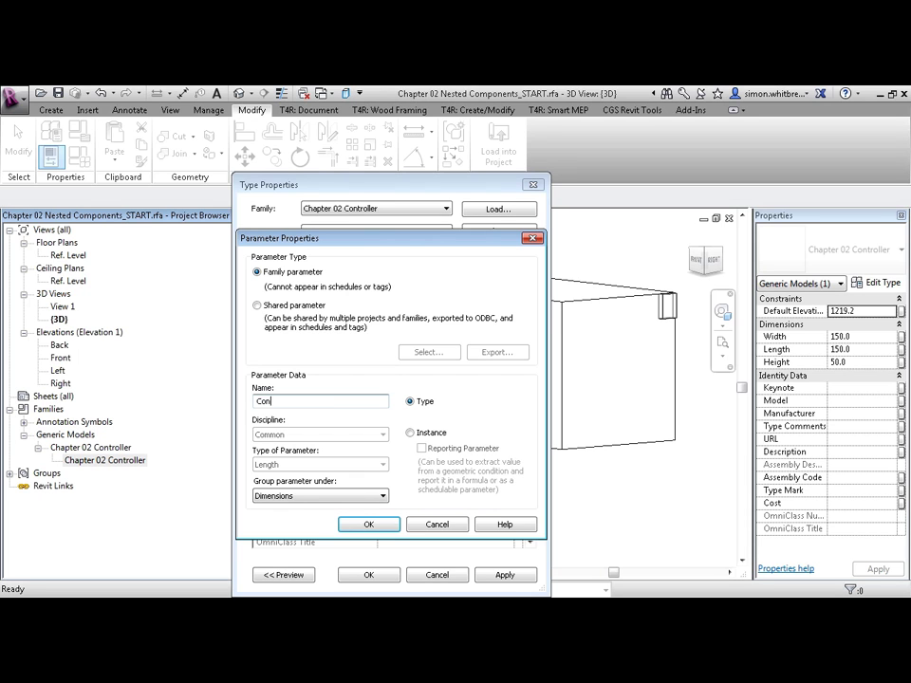
{"action": "type", "text": "troller Width"}
{"action": "left_click", "coordinate": [353, 525]}
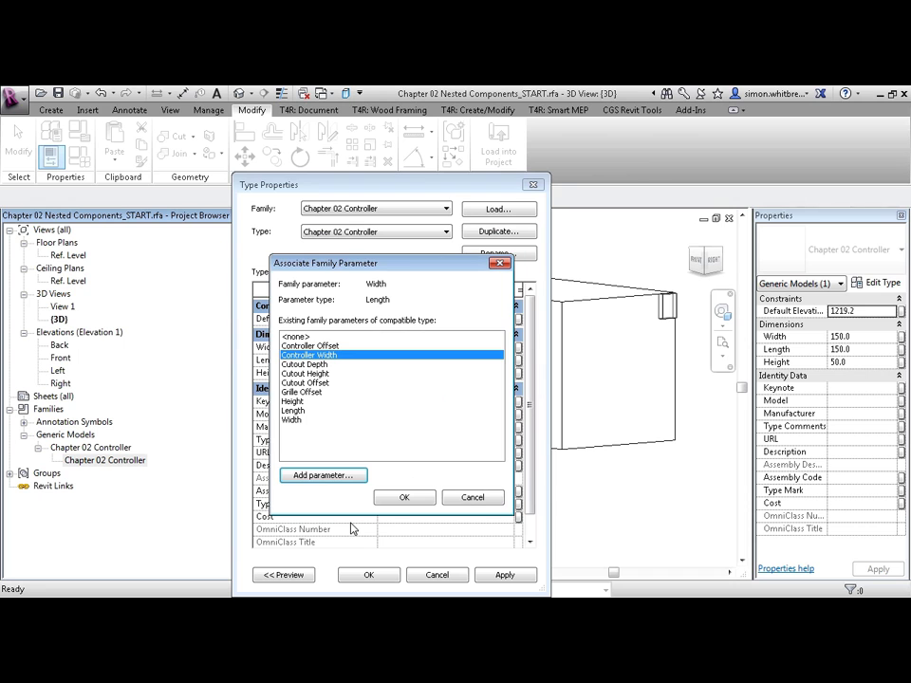
{"action": "left_click", "coordinate": [387, 499]}
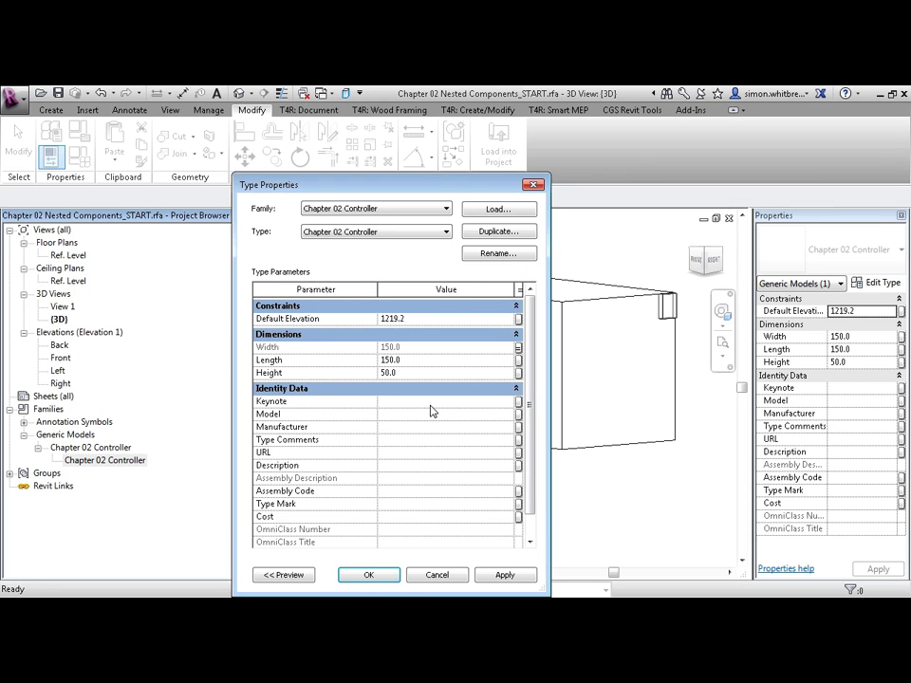
Link the nested controller's Length to a new host parameter named Controller Length.
{"action": "left_click", "coordinate": [517, 362]}
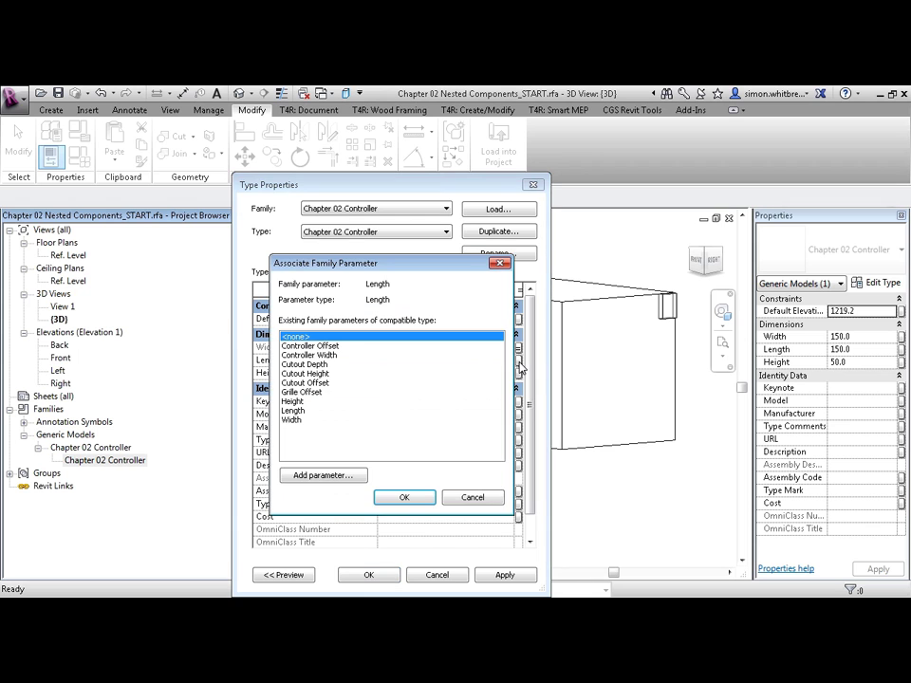
{"action": "left_click", "coordinate": [325, 475]}
{"action": "type", "text": "Control"}
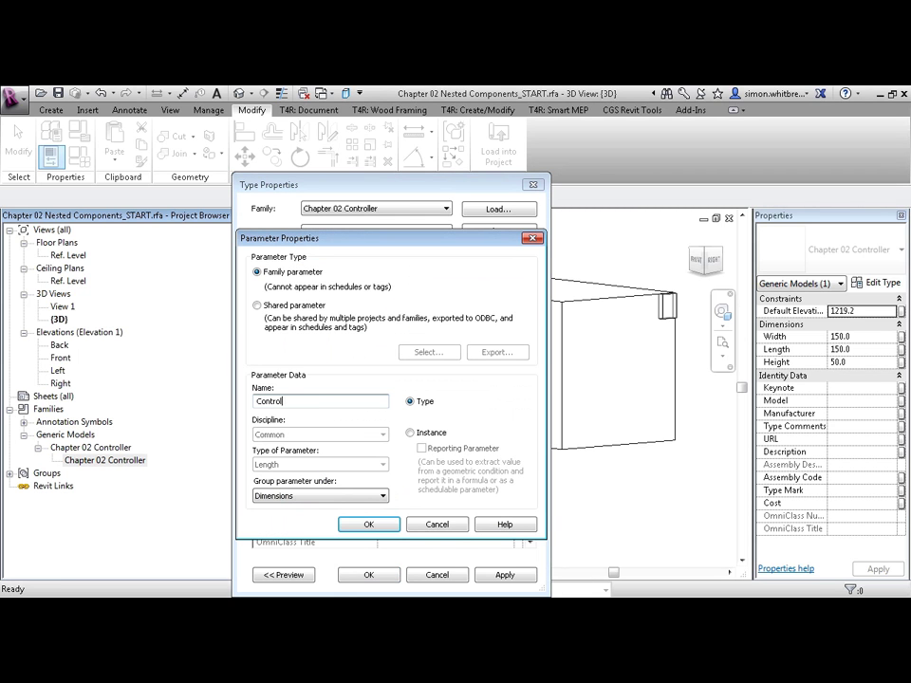
{"action": "type", "text": "ler Length"}
{"action": "left_click", "coordinate": [350, 526]}
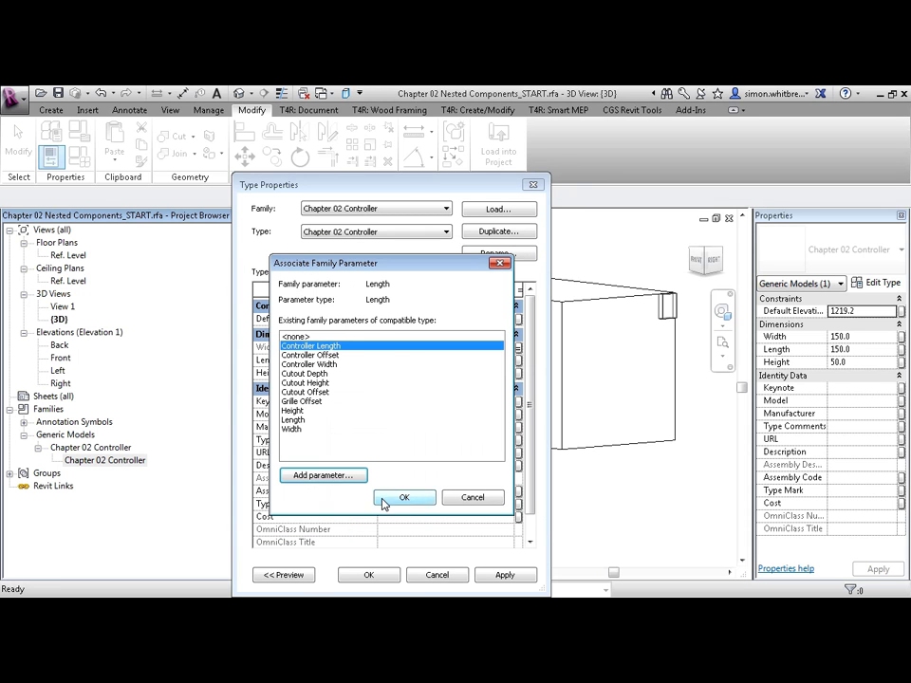
{"action": "left_click", "coordinate": [384, 499]}
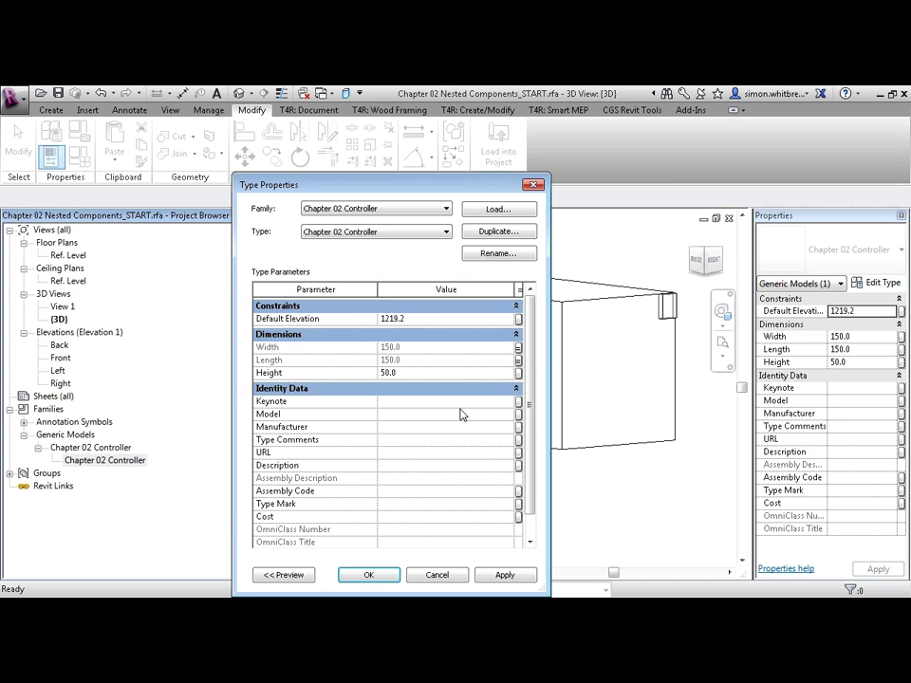
Link Height to a new host parameter Controller Height and close Type Properties with OK.
{"action": "left_click", "coordinate": [518, 373]}
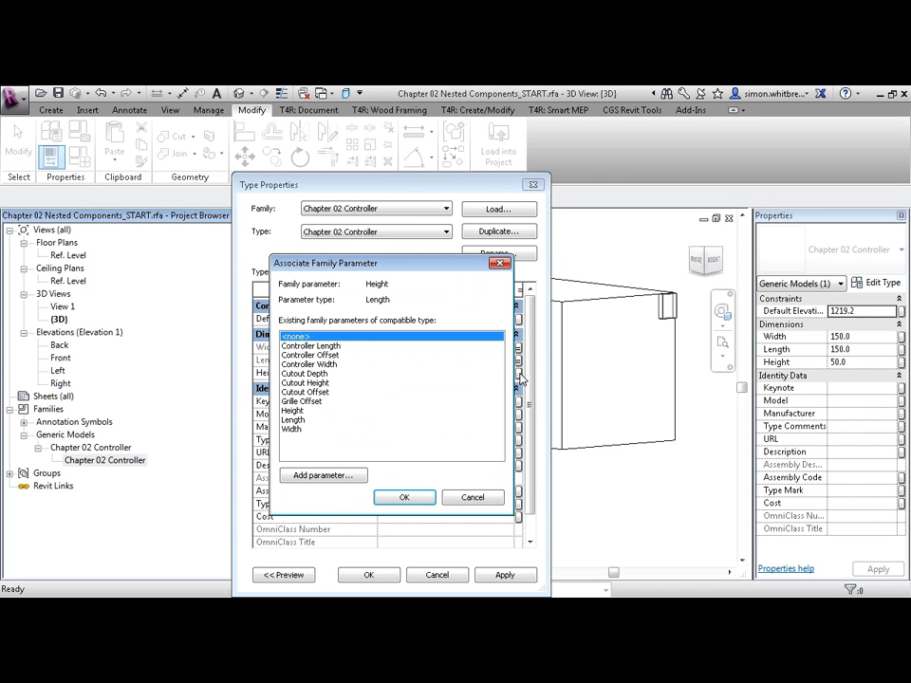
{"action": "left_click", "coordinate": [343, 475]}
{"action": "type", "text": "Contro"}
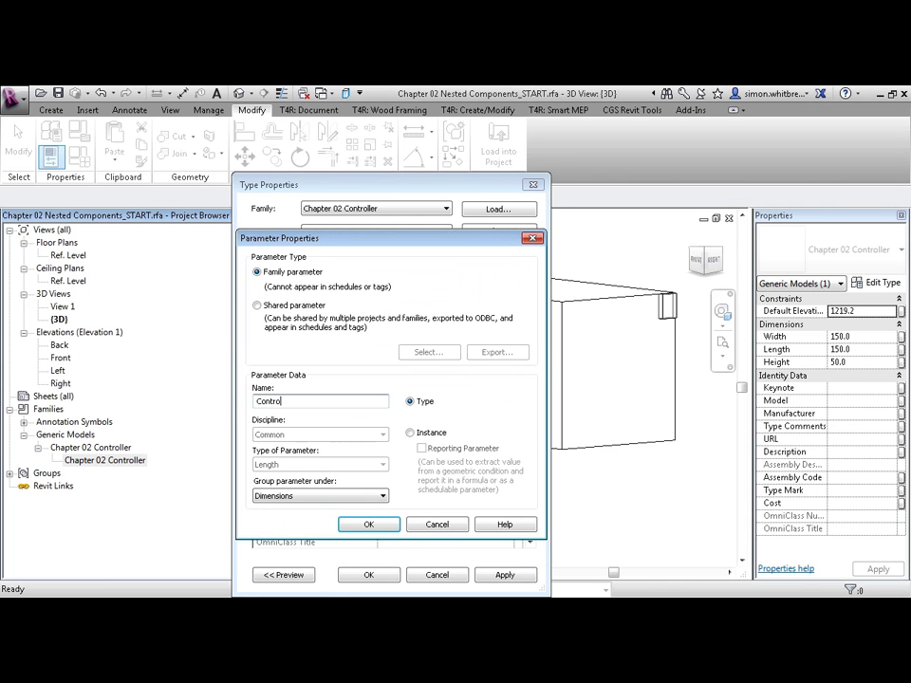
{"action": "type", "text": "ller Height"}
{"action": "key", "text": "Return"}
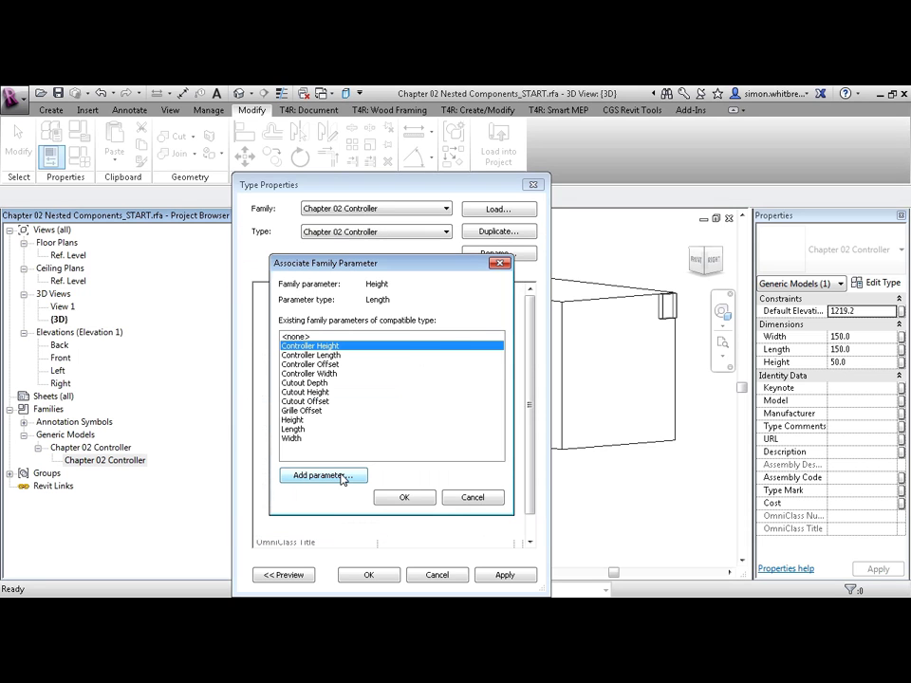
{"action": "left_click", "coordinate": [386, 503]}
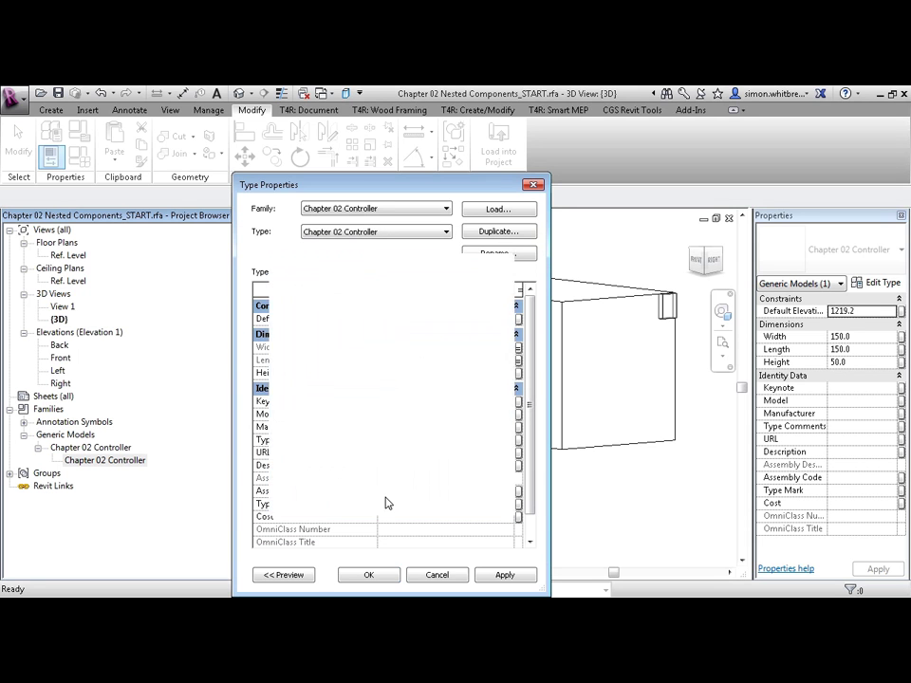
{"action": "left_click", "coordinate": [371, 577]}
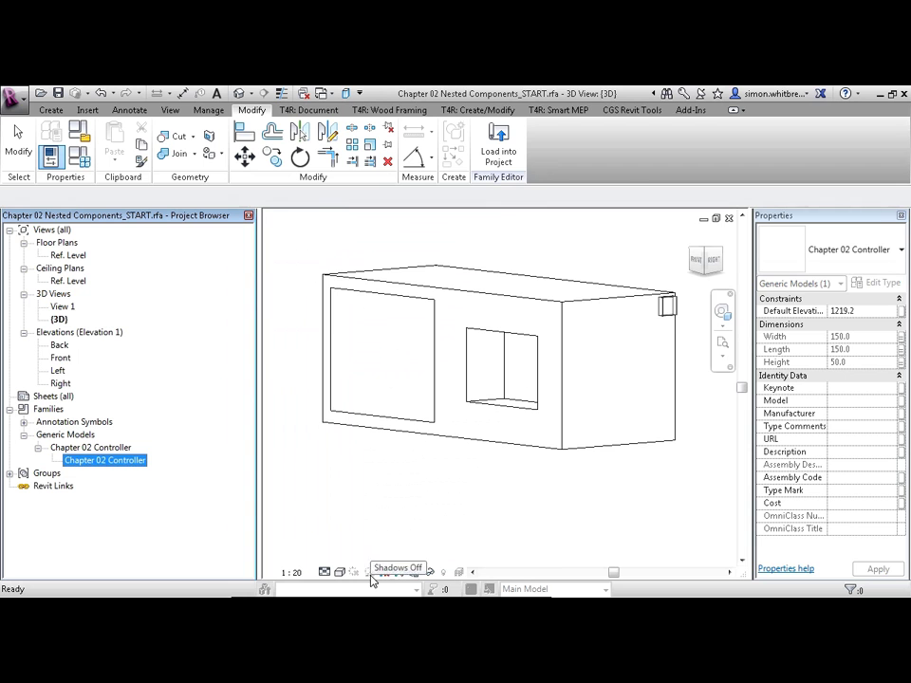
Clear the selection, switch to the Right view, zoom in, and open Family Types.
{"action": "key", "text": "Escape"}
{"action": "left_click", "coordinate": [714, 262]}
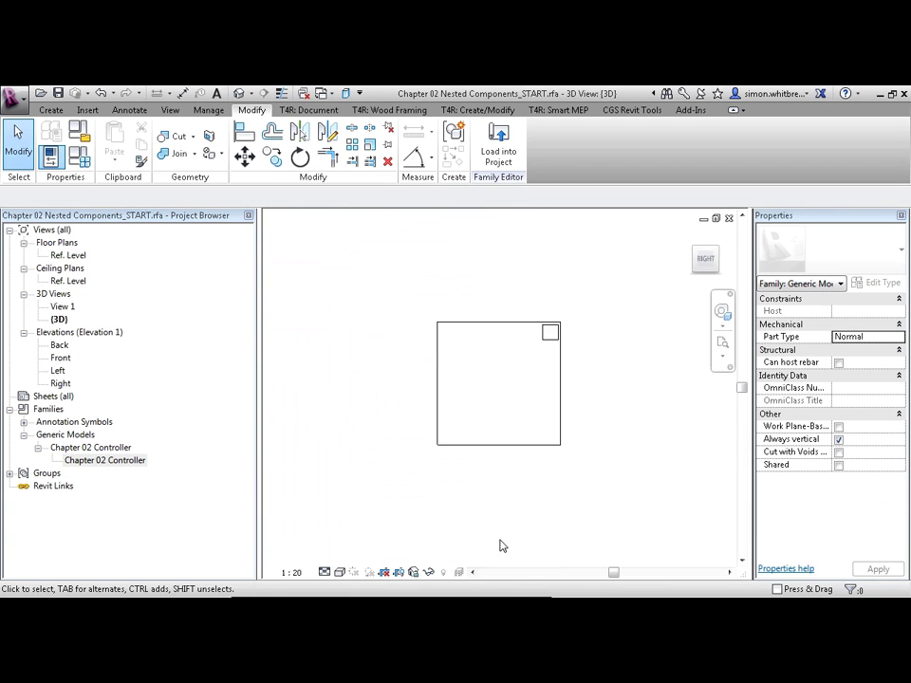
{"action": "scroll", "coordinate": [549, 336], "scroll_direction": "up", "scroll_amount": 3}
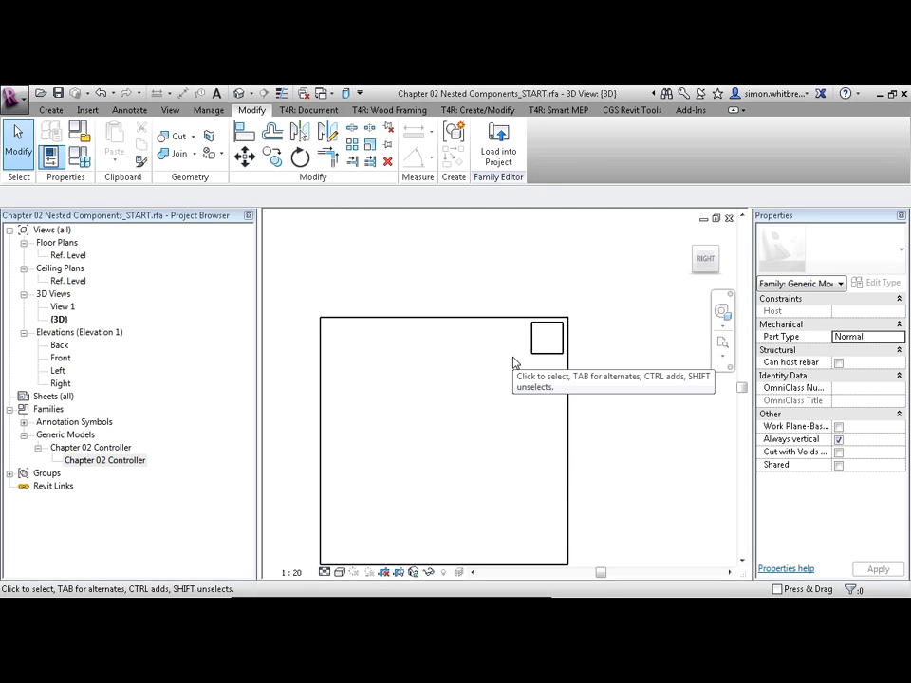
{"action": "left_click", "coordinate": [82, 165]}
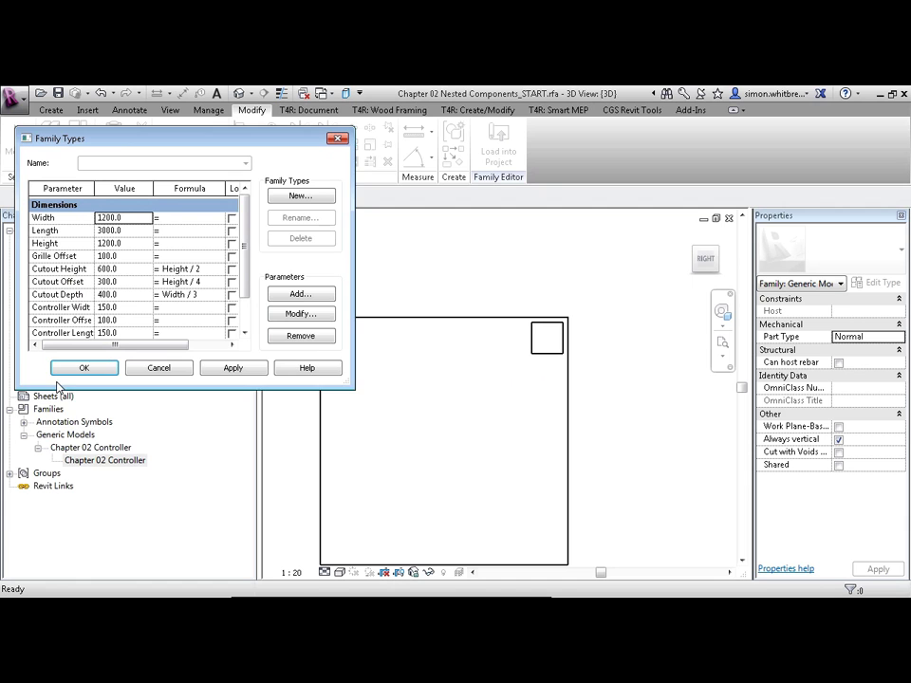
Enlarge the Family Types dialog and widen the Parameter column to show all Controller parameters.
{"action": "left_click_drag", "start_coordinate": [62, 389], "coordinate": [63, 533]}
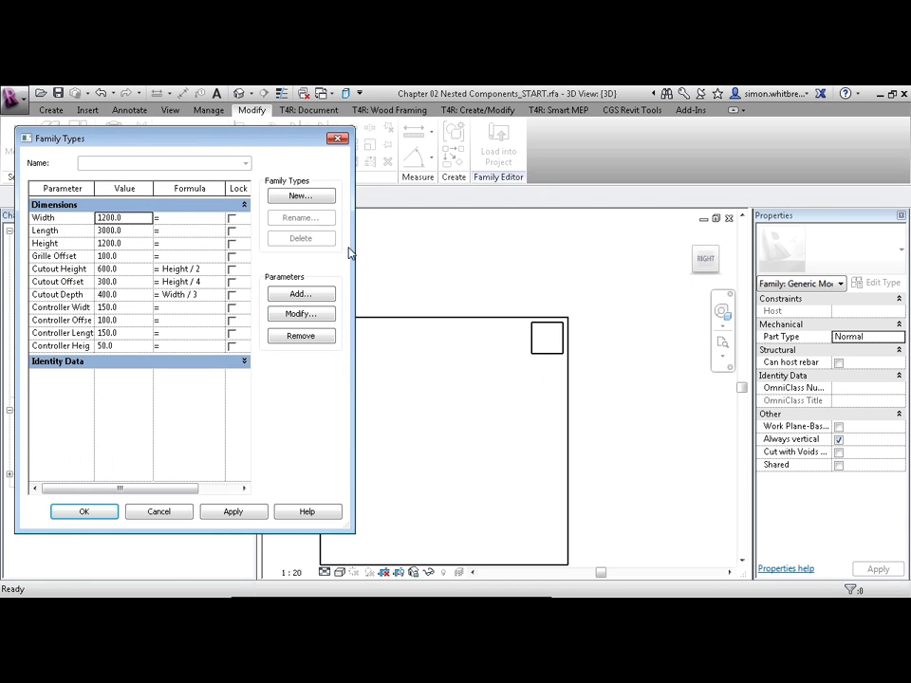
{"action": "left_click_drag", "start_coordinate": [355, 246], "coordinate": [363, 248]}
{"action": "left_click_drag", "start_coordinate": [96, 188], "coordinate": [124, 188]}
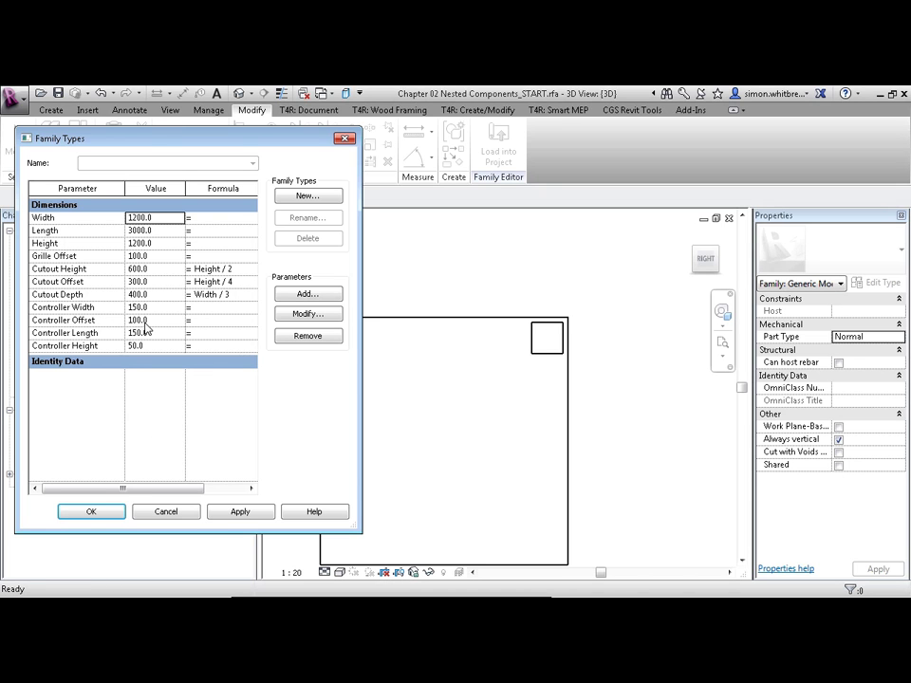
Give Controller Offset the formula (Controller Width / 2) +75 and apply it.
{"action": "left_click", "coordinate": [190, 320]}
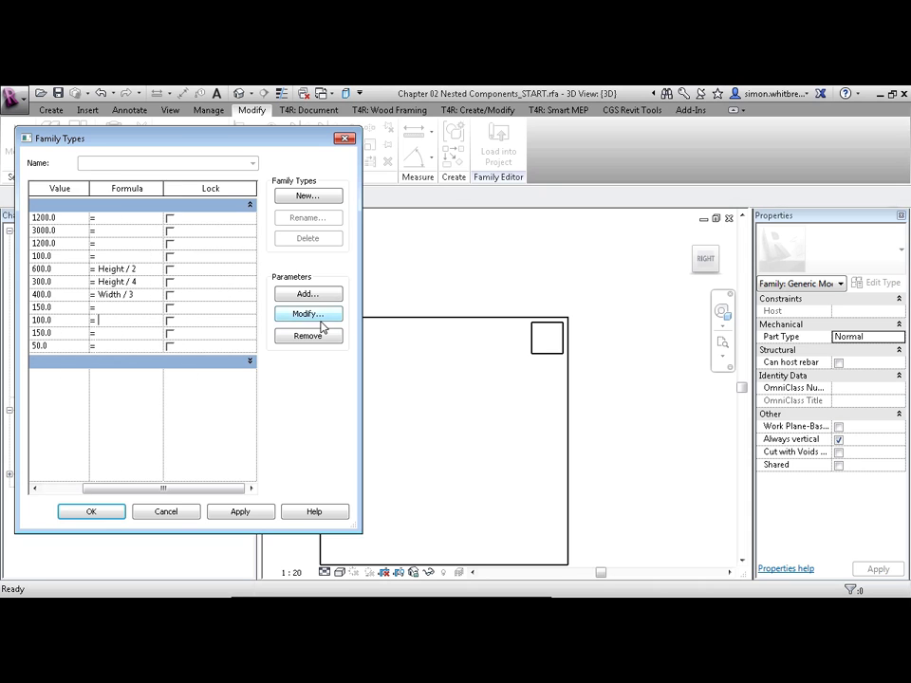
{"action": "left_click_drag", "start_coordinate": [361, 307], "coordinate": [506, 307]}
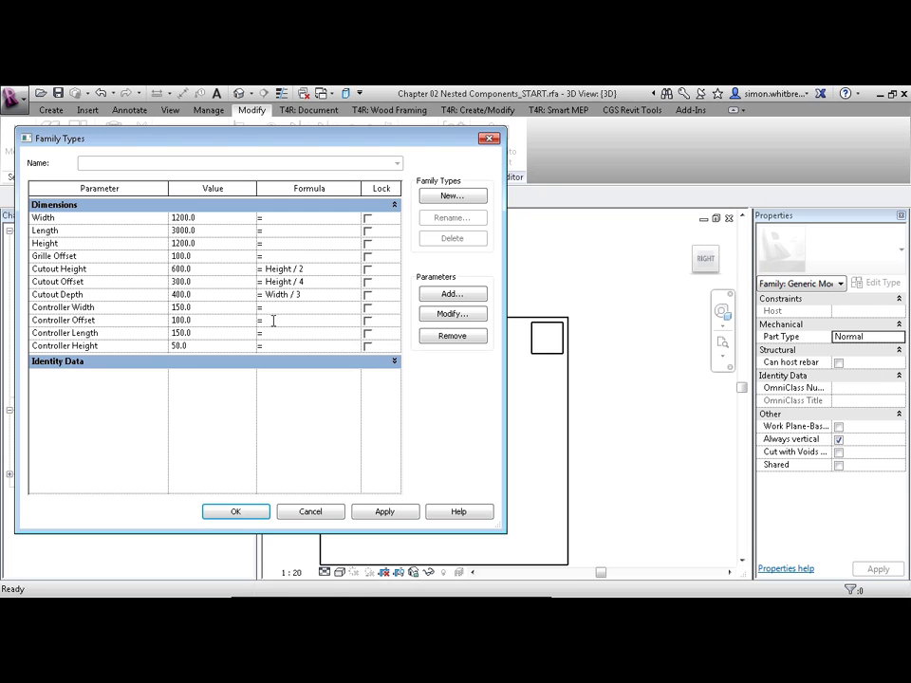
{"action": "type", "text": "(Controller Width / 2) +75"}
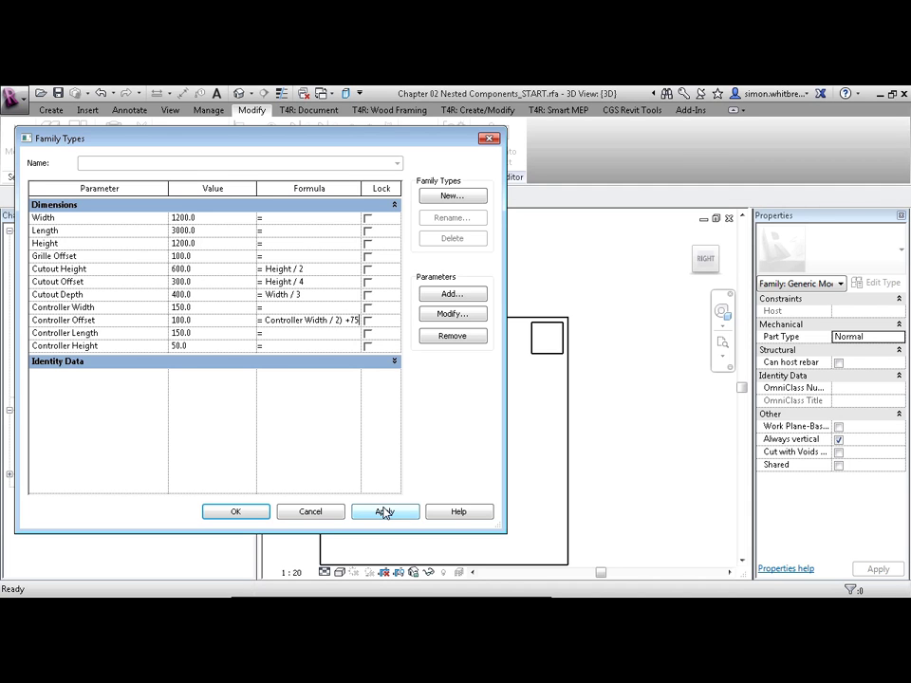
{"action": "left_click", "coordinate": [384, 513]}
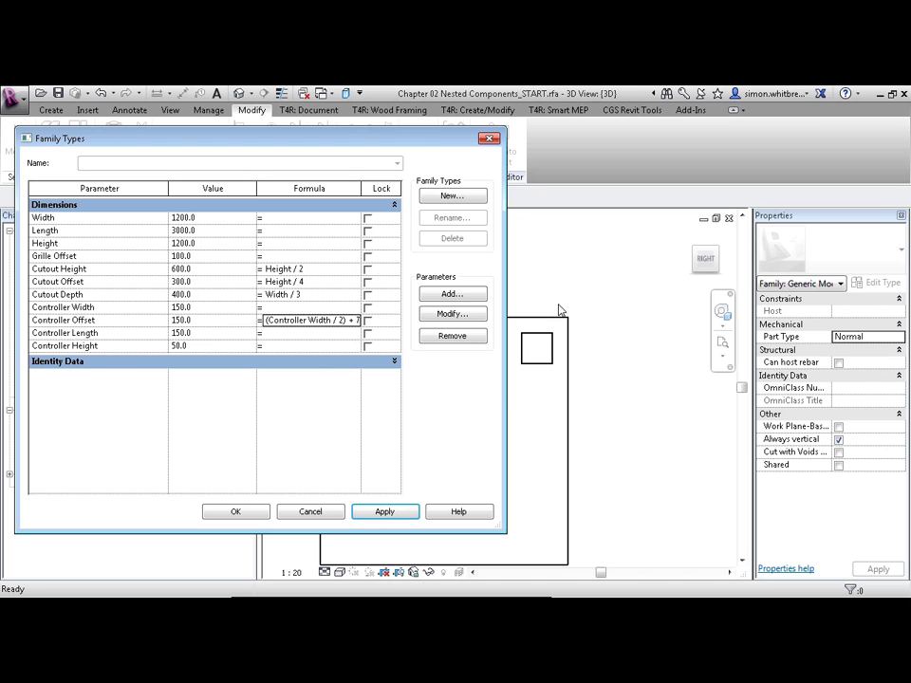